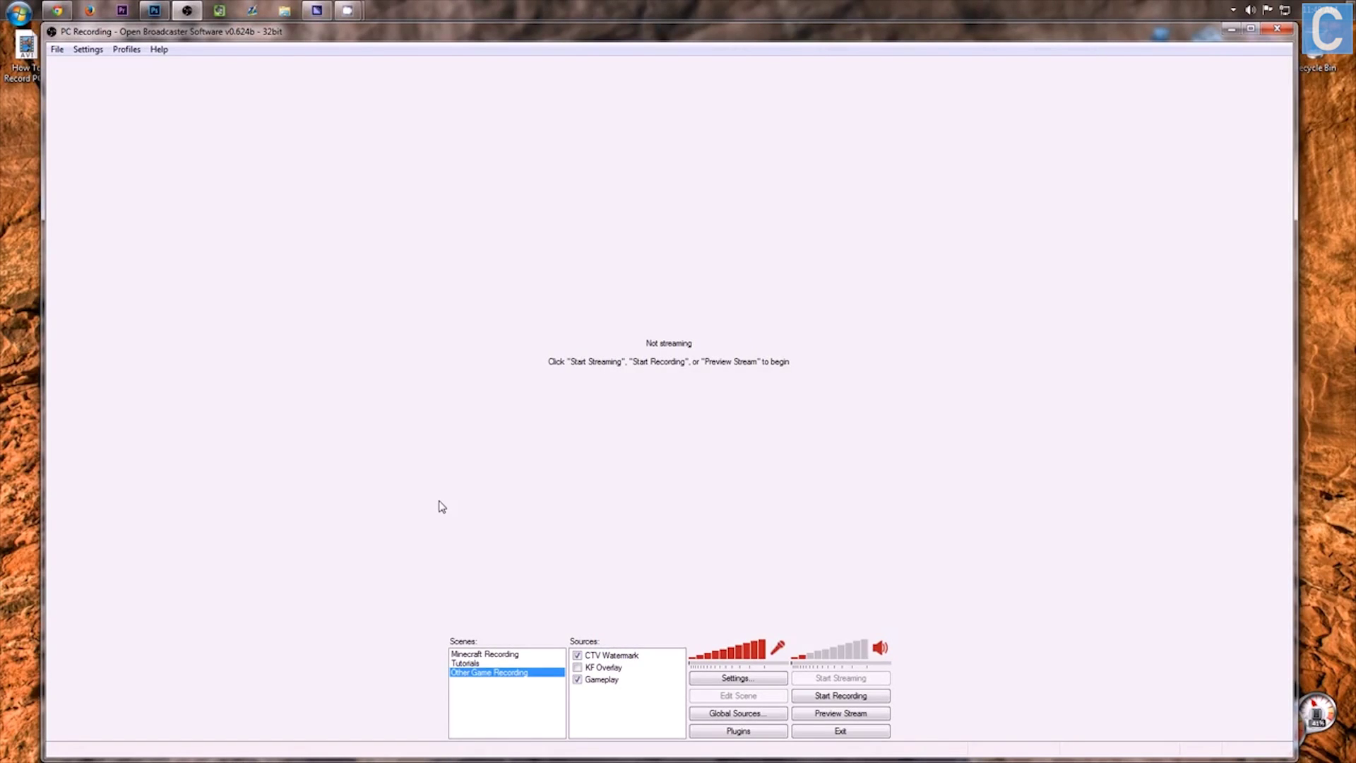
Step: Add a new scene named Console
{"action": "right_click", "coordinate": [486, 715]}
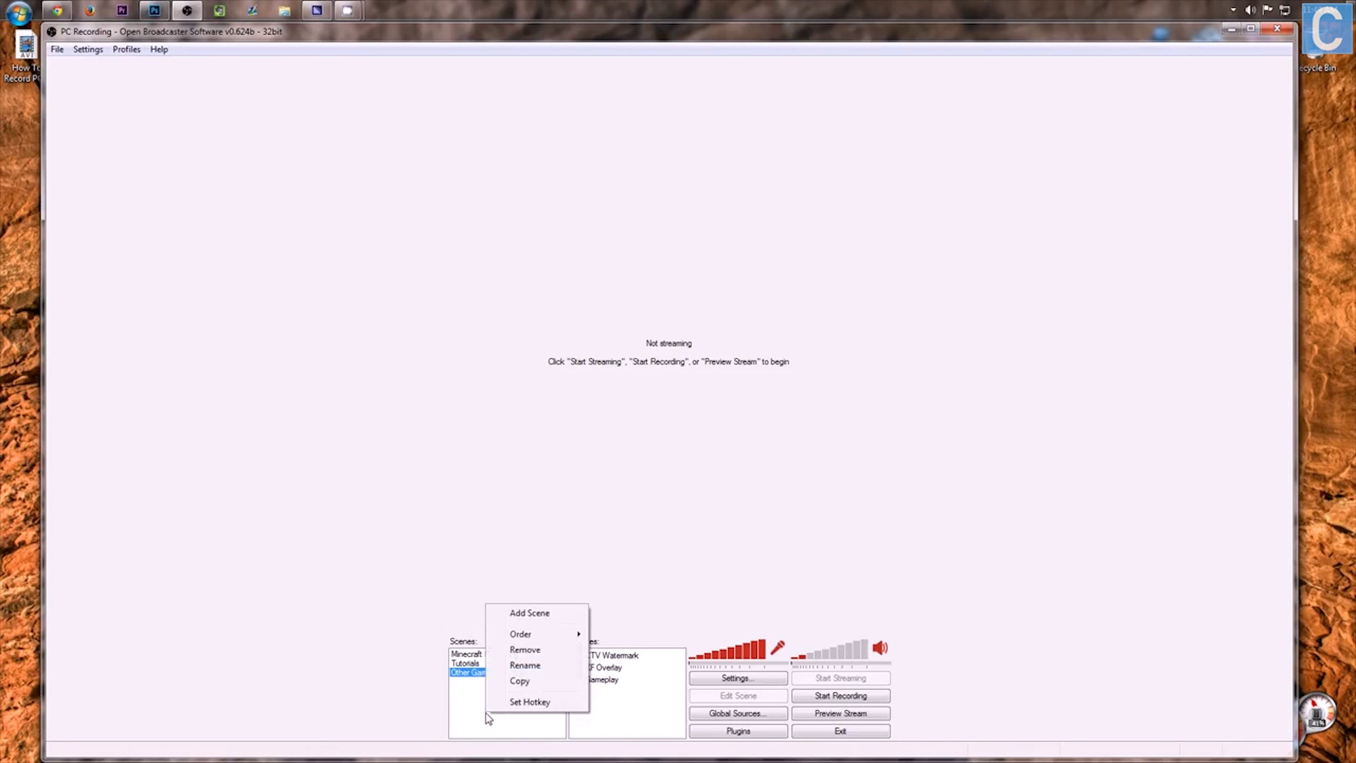
{"action": "left_click", "coordinate": [516, 614]}
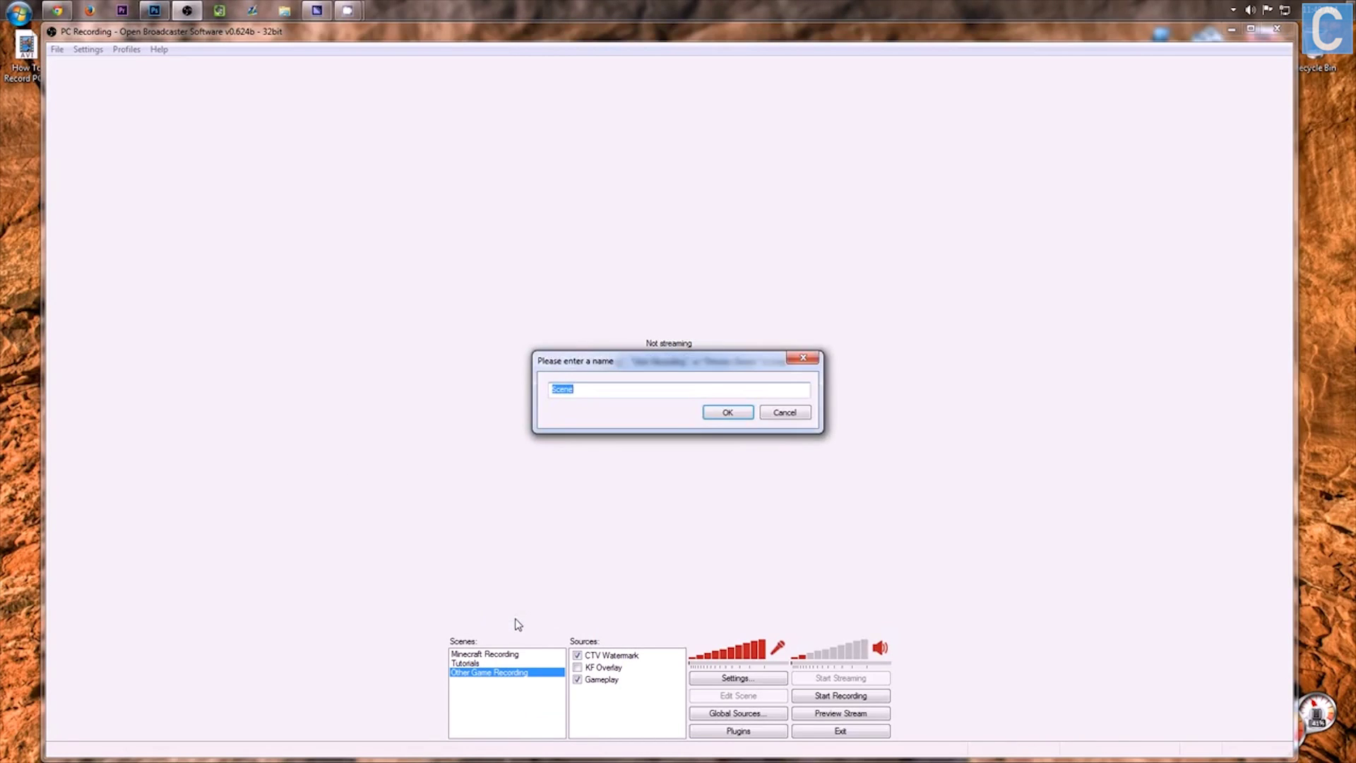
{"action": "type", "text": "Console"}
{"action": "key", "text": "Return"}
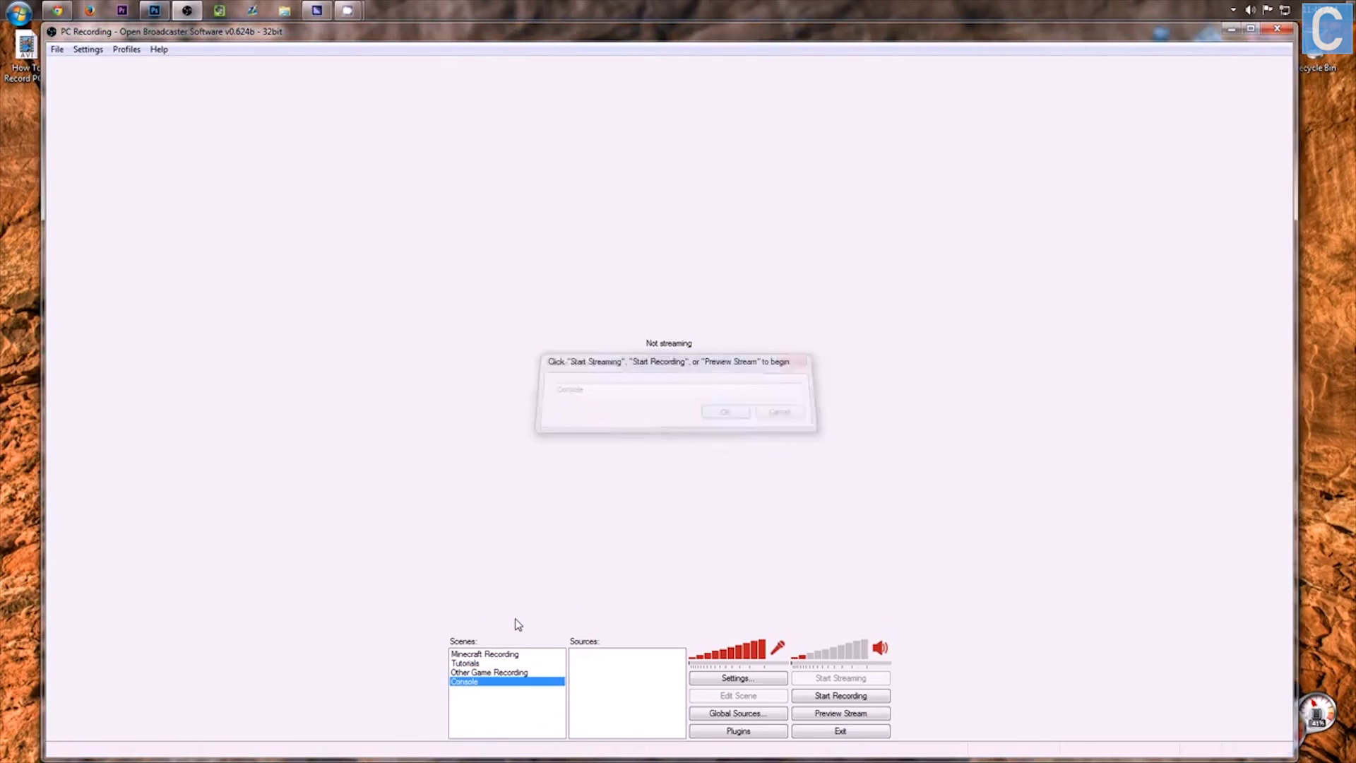
Step: Add a Video Capture Device source named Gameplay to the Console scene
{"action": "right_click", "coordinate": [624, 685]}
{"action": "mouse_move", "coordinate": [671, 688]}
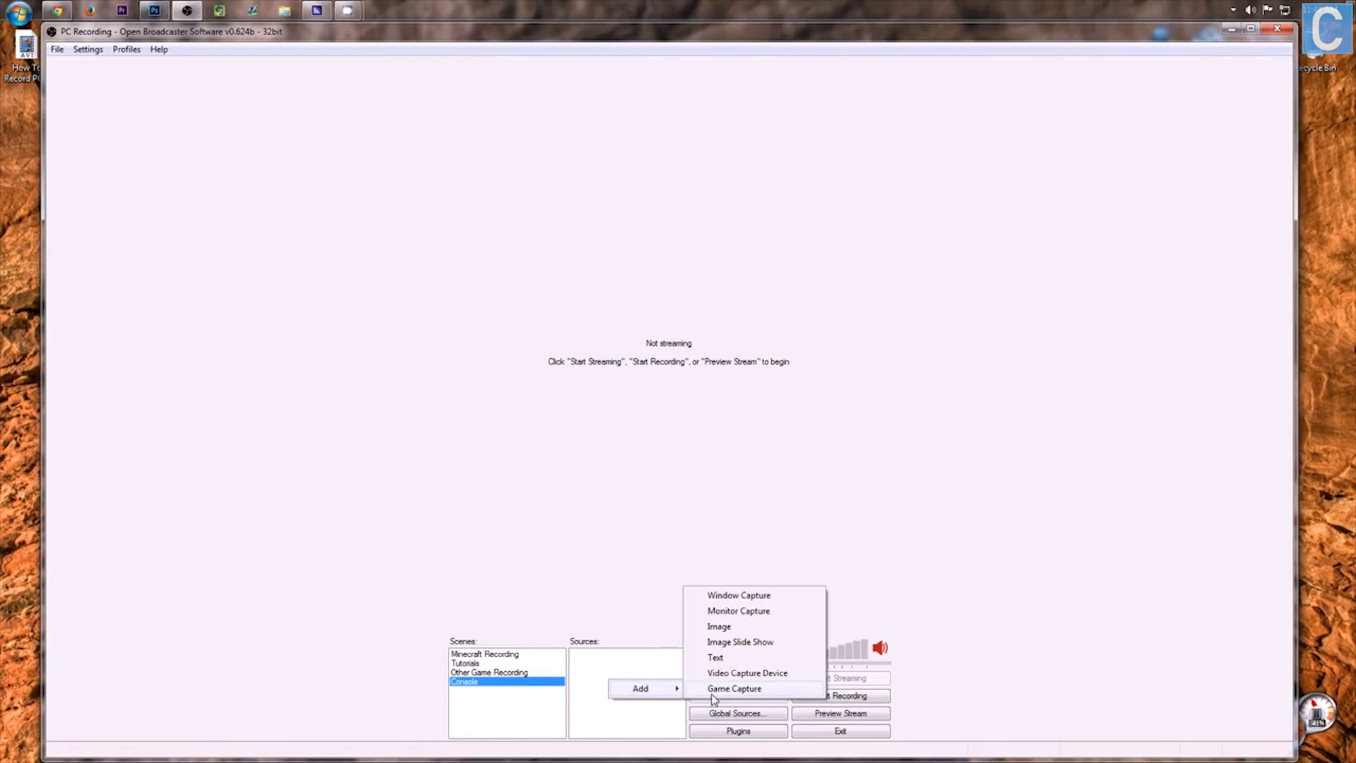
{"action": "left_click", "coordinate": [722, 675]}
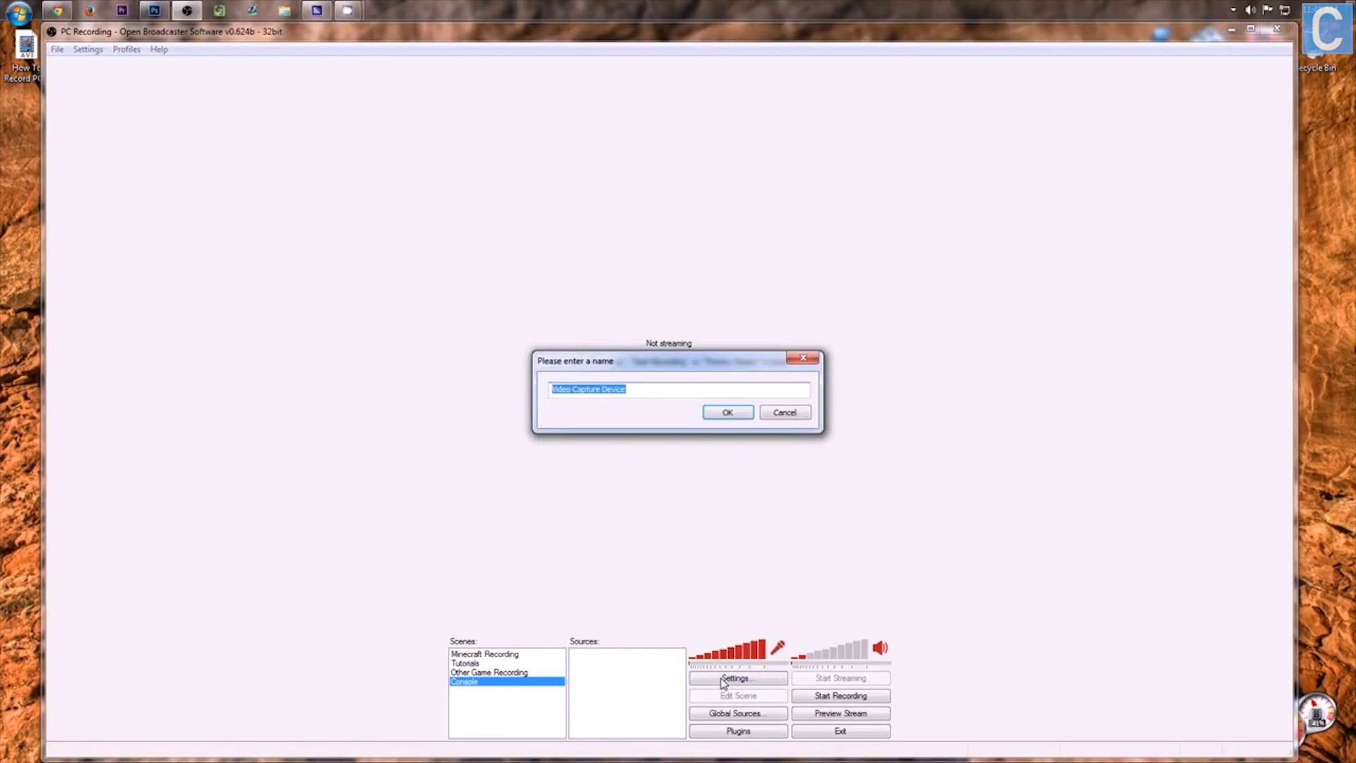
{"action": "type", "text": "Gameplay"}
{"action": "key", "text": "Return"}
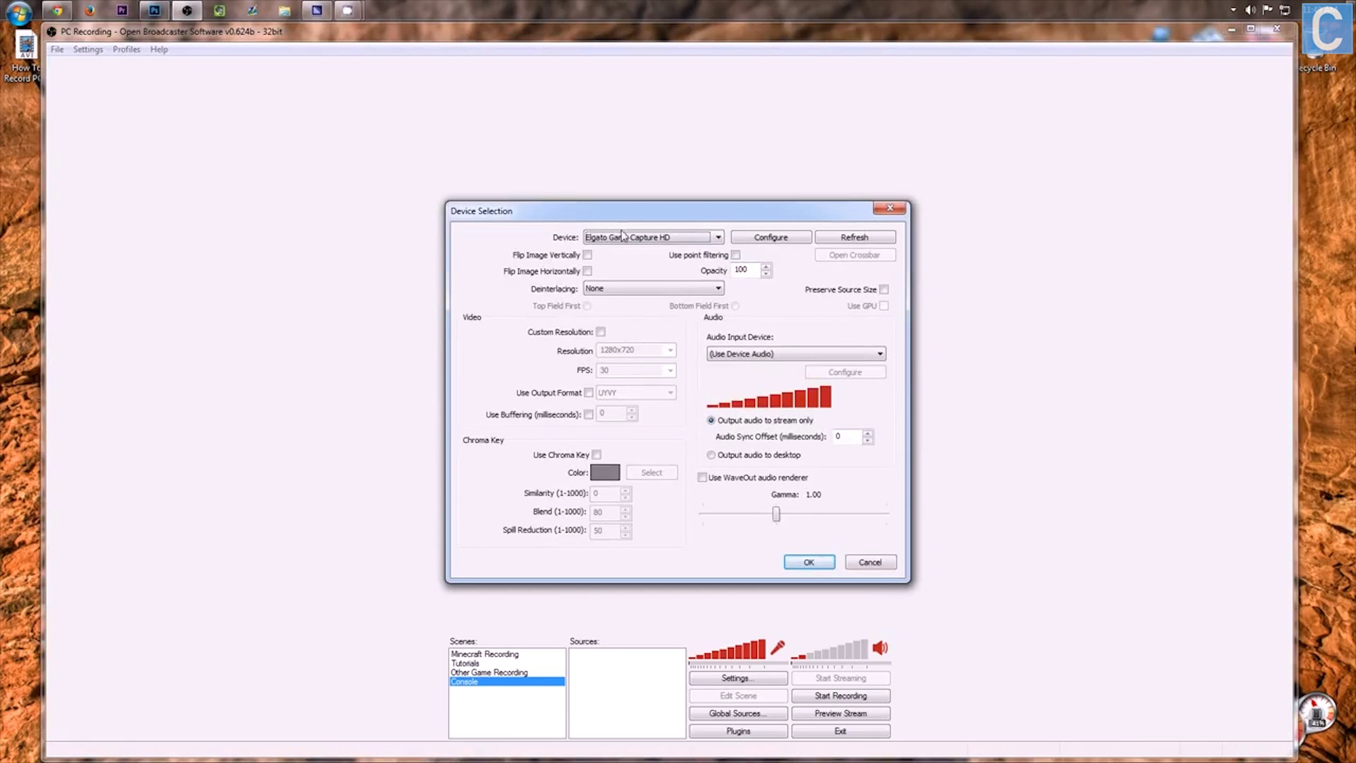
Step: Choose Elgato Game Capture HD as both the video device and audio input device, then confirm
{"action": "left_click", "coordinate": [623, 237]}
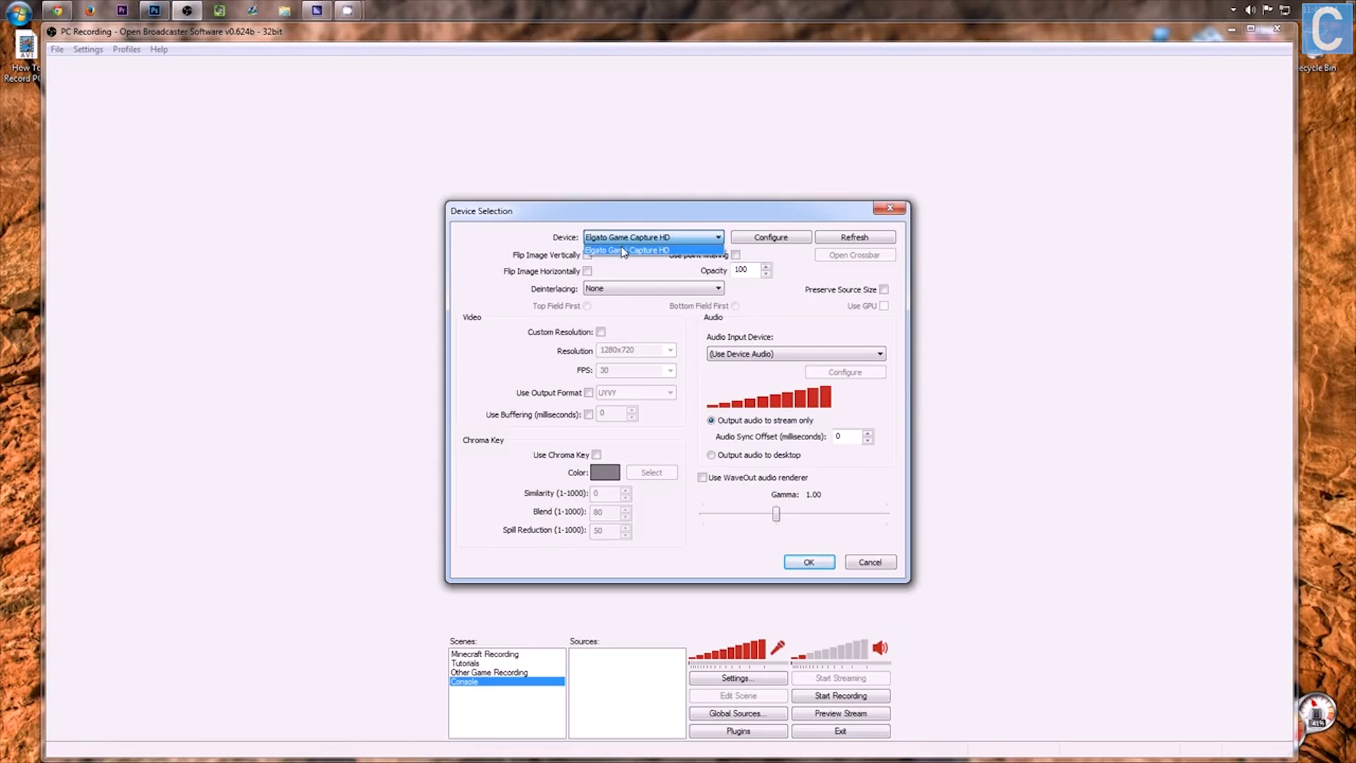
{"action": "left_click", "coordinate": [622, 250]}
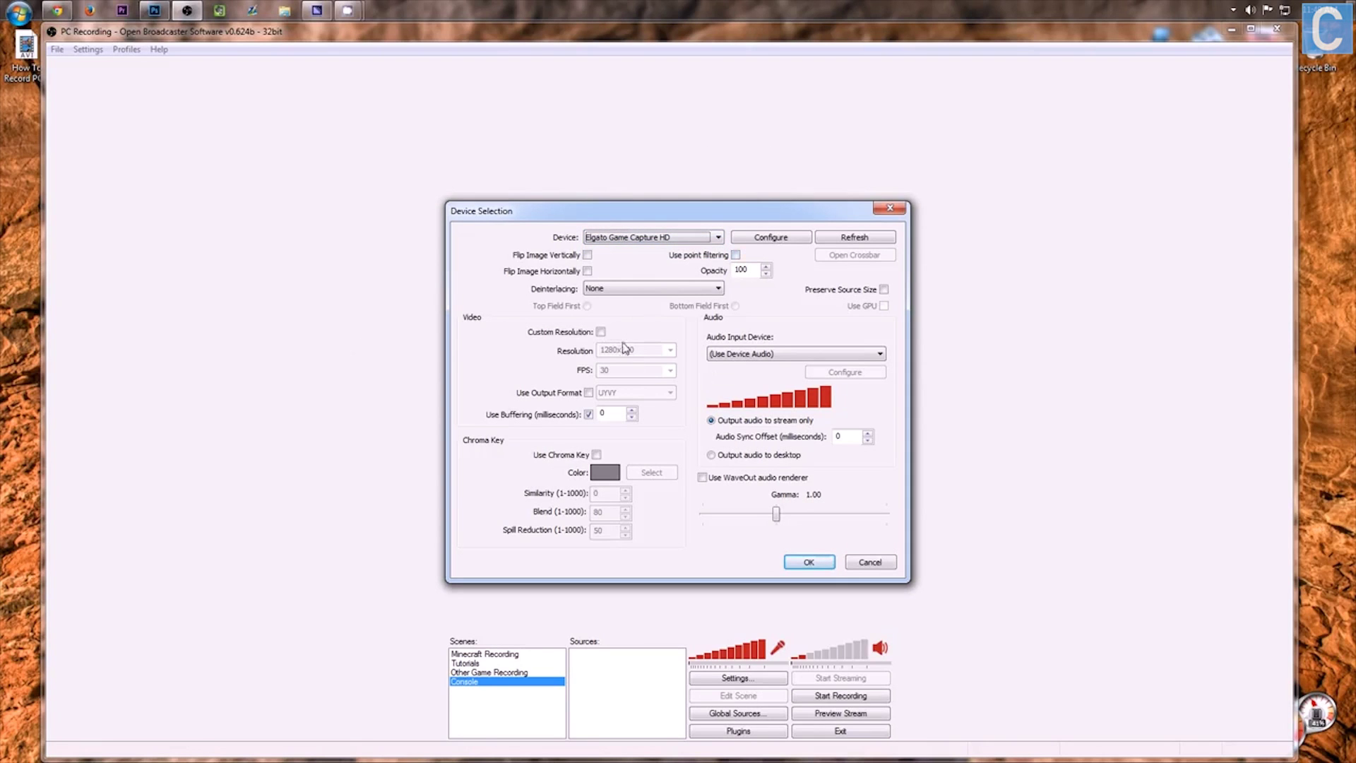
{"action": "left_click", "coordinate": [733, 353]}
{"action": "left_click", "coordinate": [739, 385]}
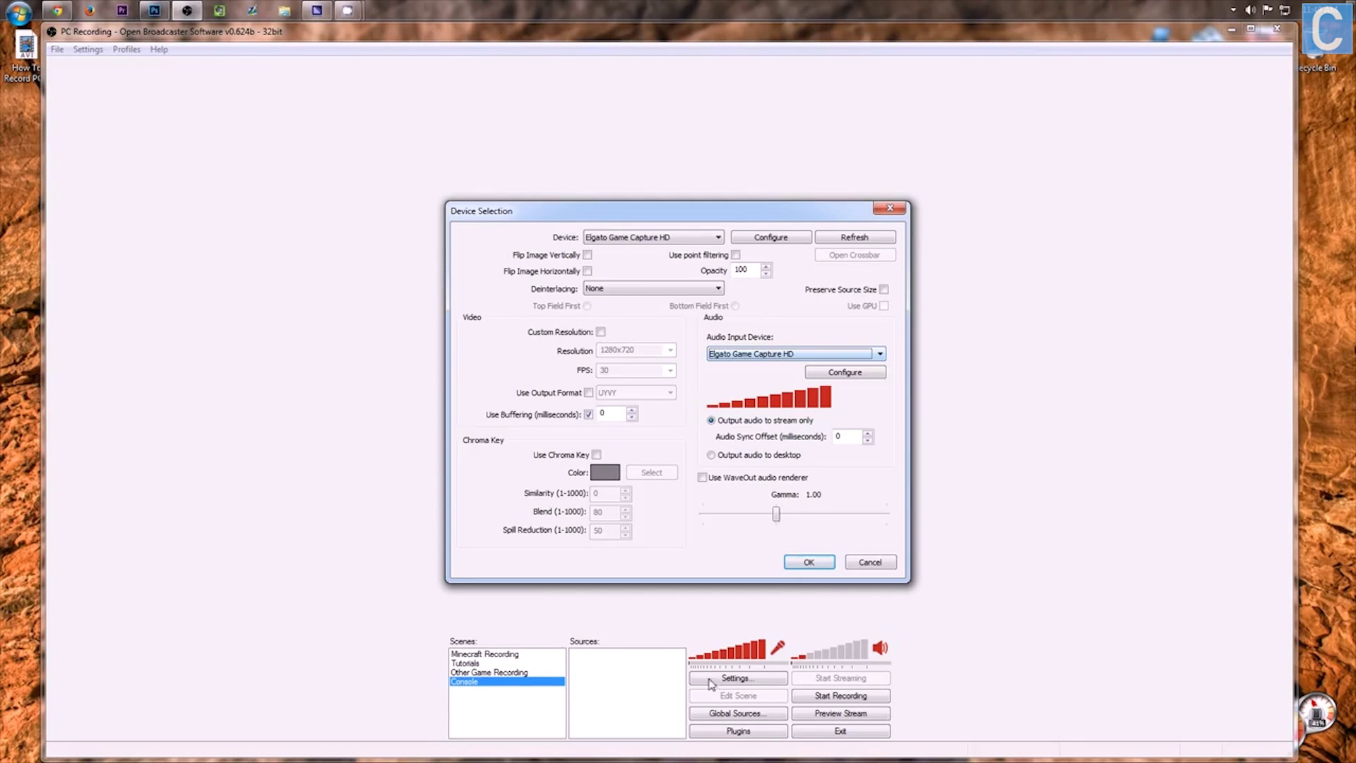
{"action": "left_click", "coordinate": [809, 562]}
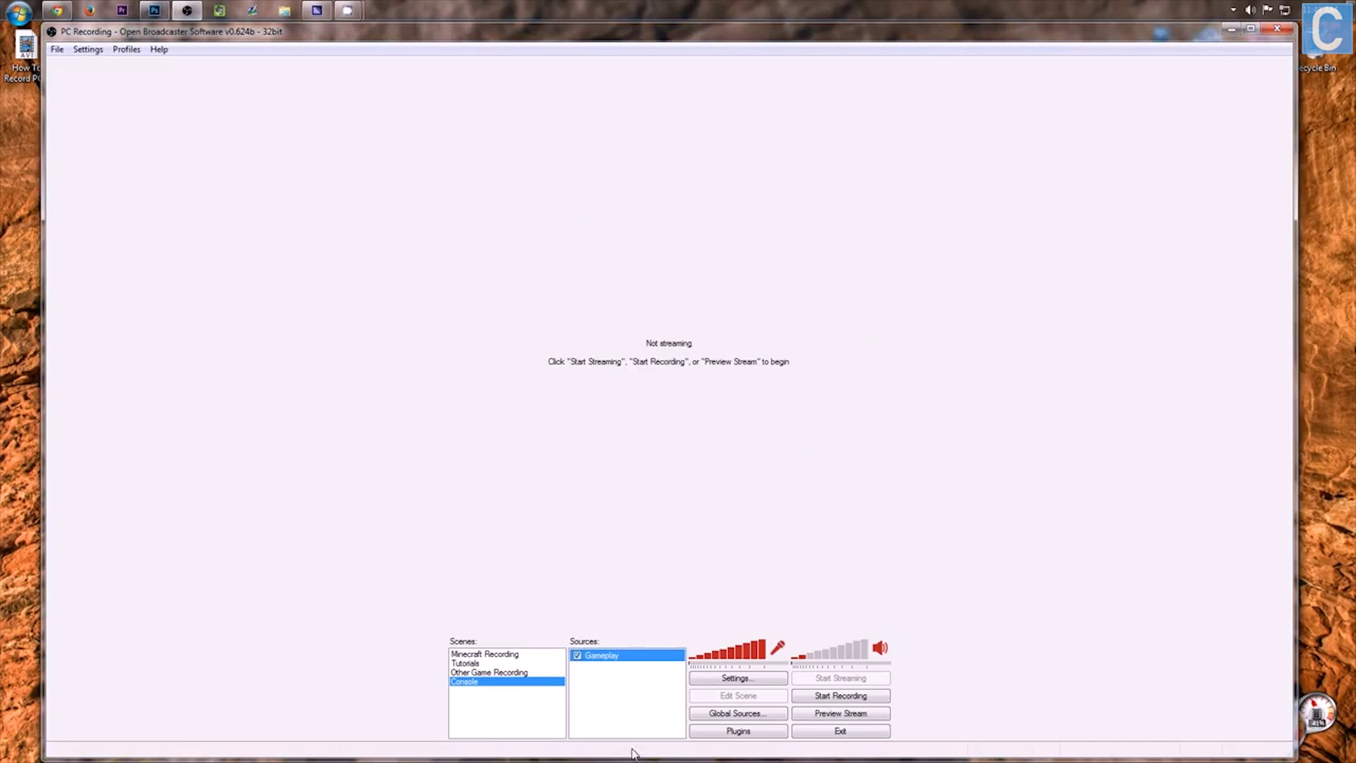
Step: Start the Console scene preview, open and close Settings unchanged, then stop the preview
{"action": "left_click", "coordinate": [810, 713]}
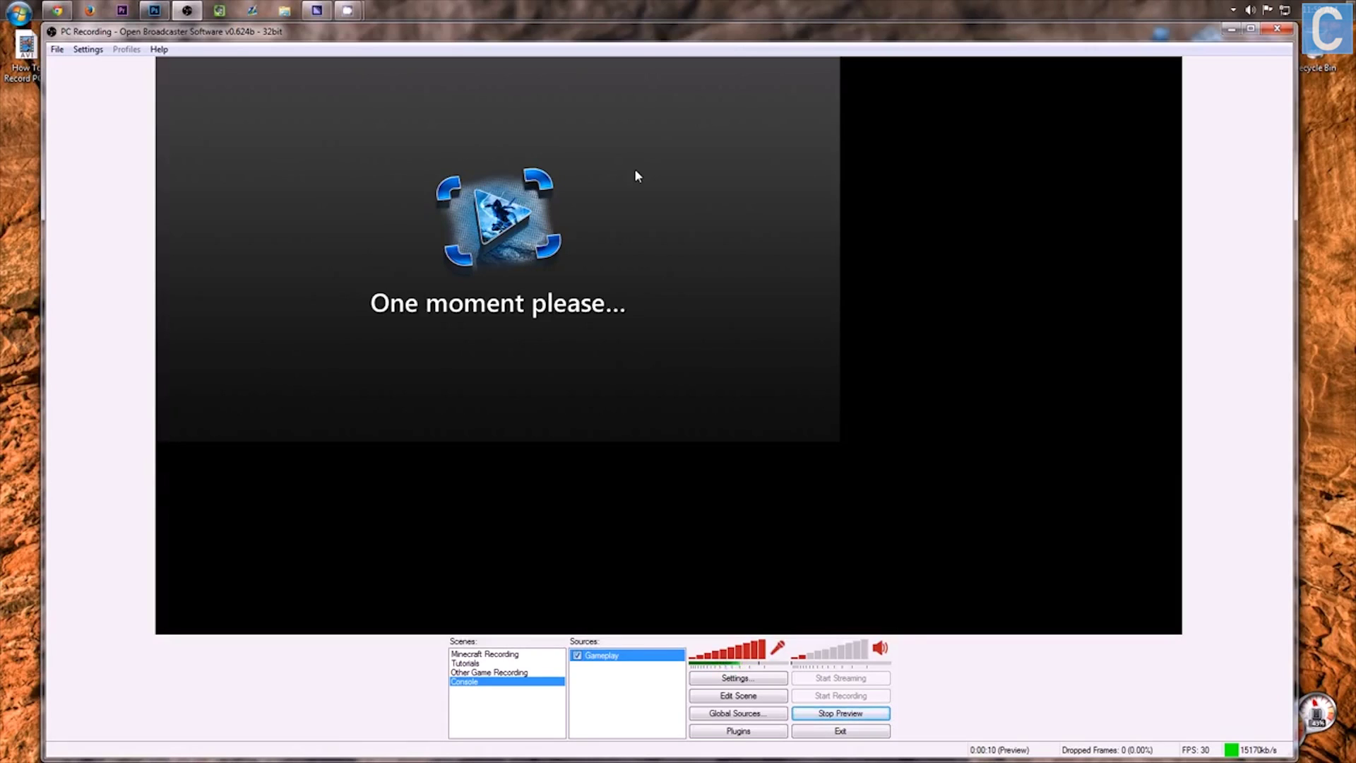
{"action": "left_click", "coordinate": [74, 50]}
{"action": "left_click", "coordinate": [103, 65]}
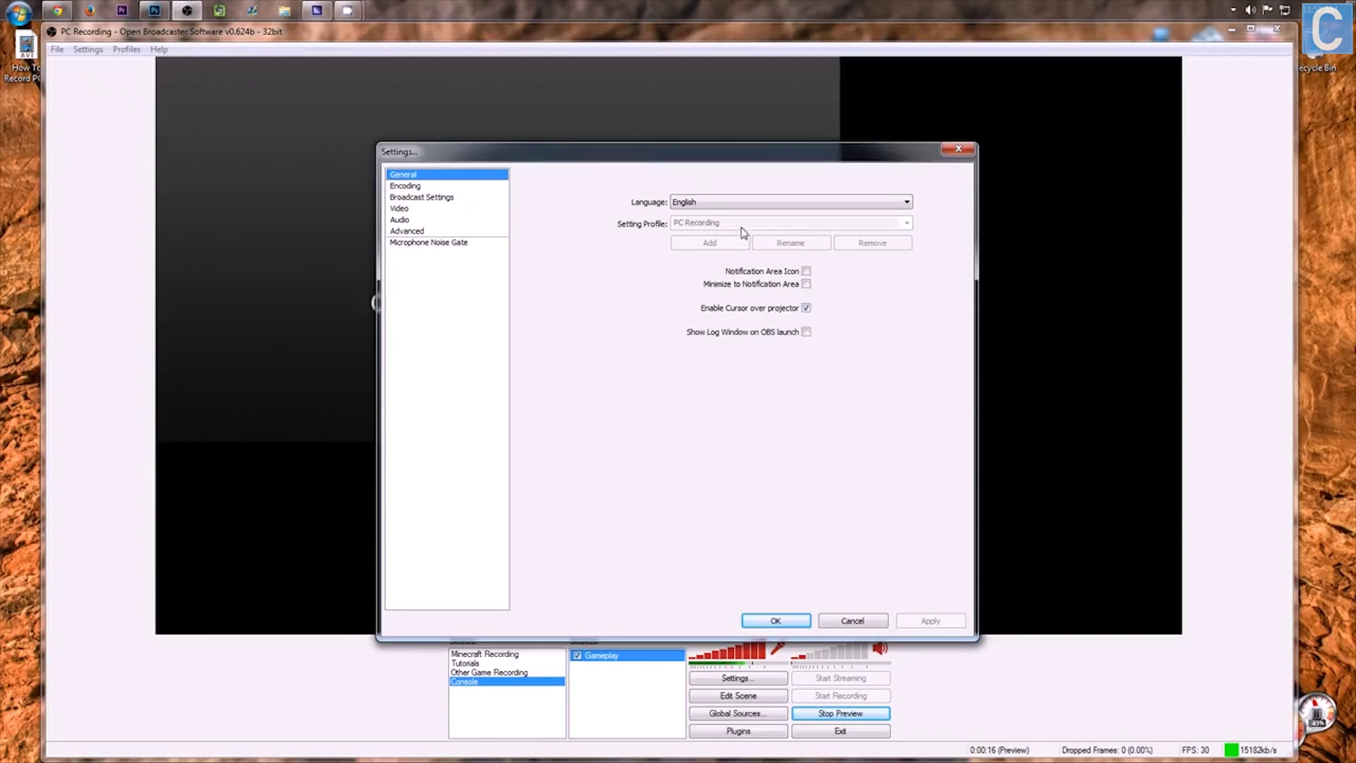
{"action": "left_click", "coordinate": [958, 148]}
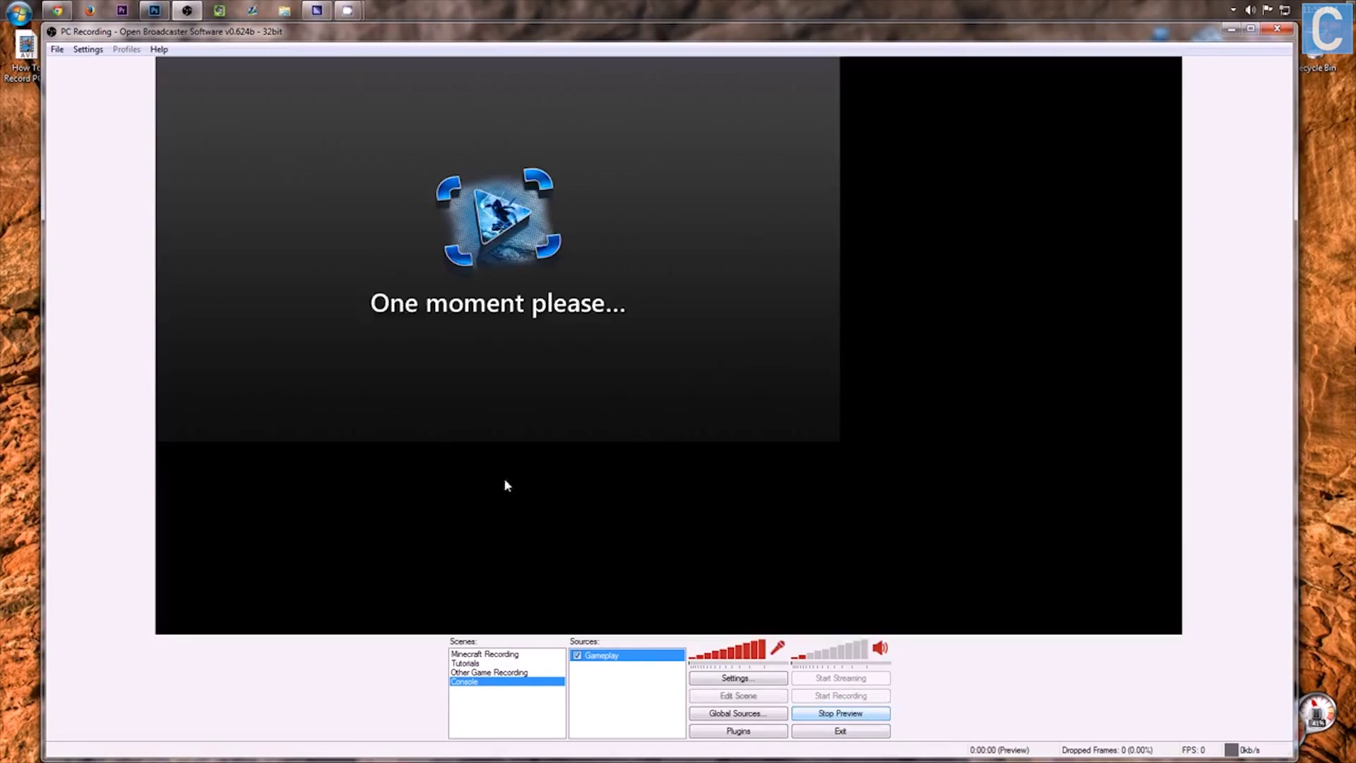
{"action": "left_click", "coordinate": [882, 714]}
Step: Add a Console Recording settings profile in Settings and view its Encoding page
{"action": "left_click", "coordinate": [89, 50]}
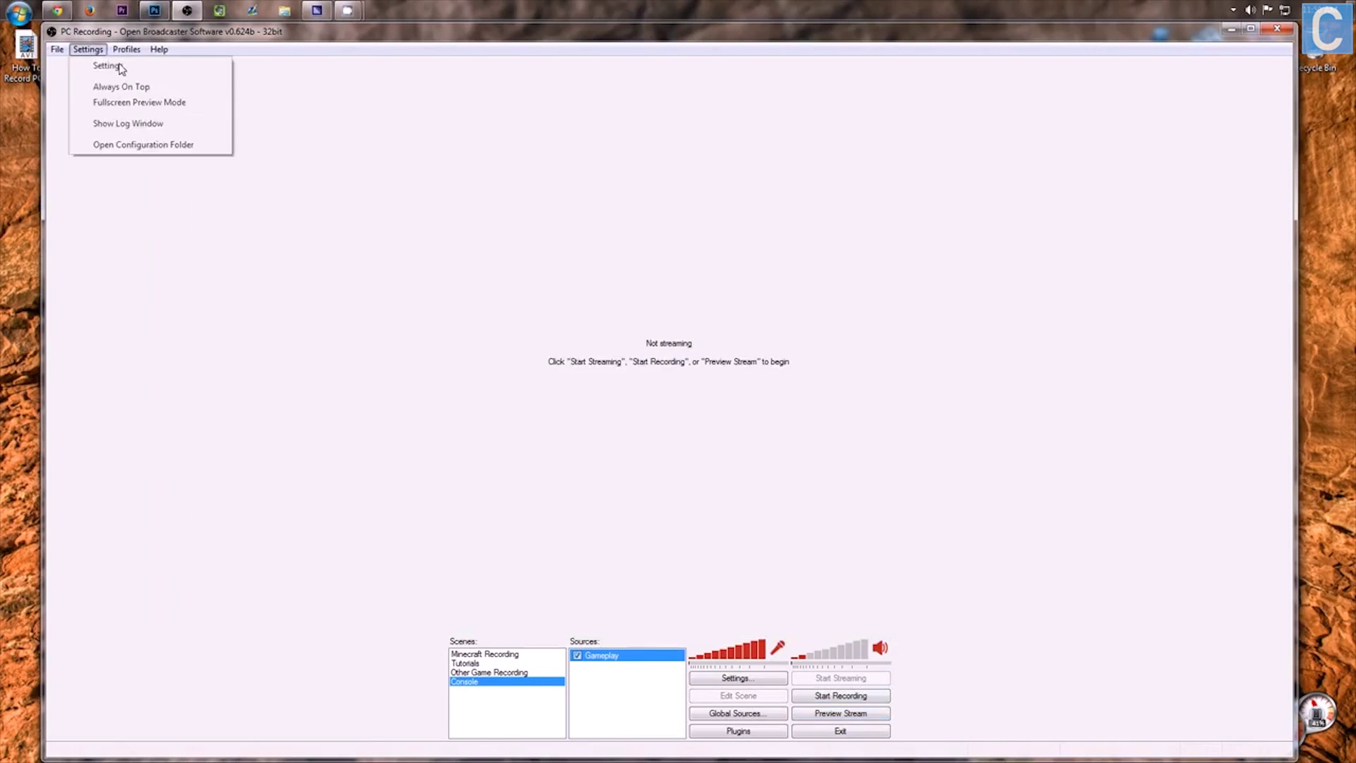
{"action": "left_click", "coordinate": [107, 66]}
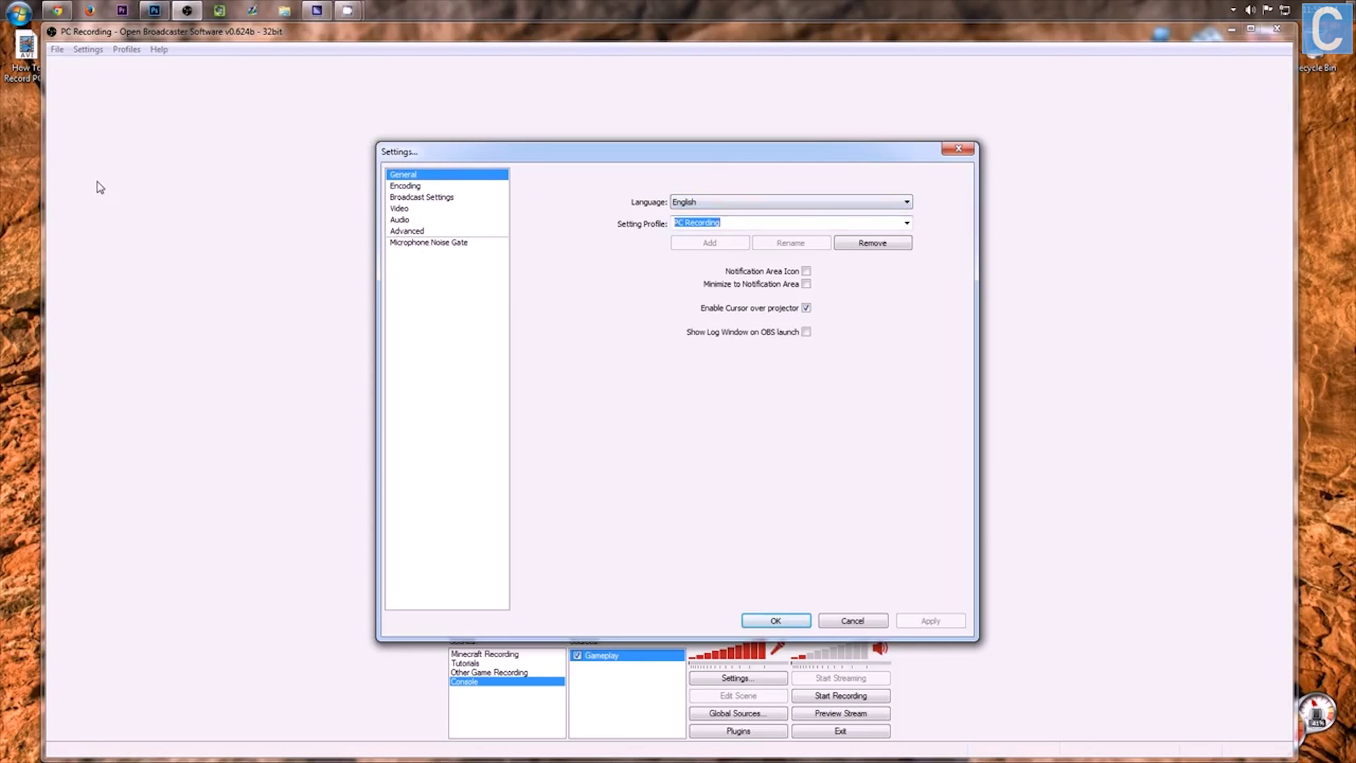
{"action": "type", "text": "Console "}
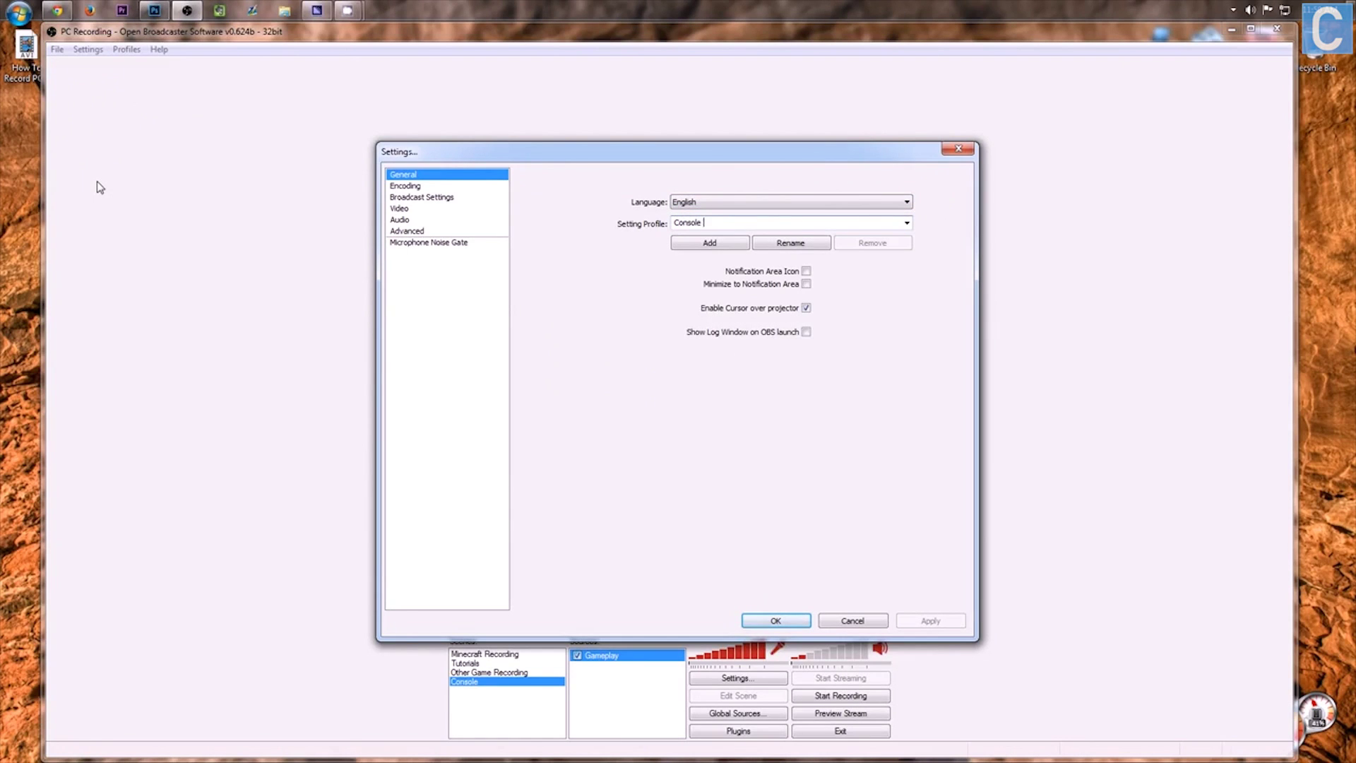
{"action": "type", "text": "Recording"}
{"action": "left_click", "coordinate": [692, 247]}
{"action": "left_click", "coordinate": [413, 187]}
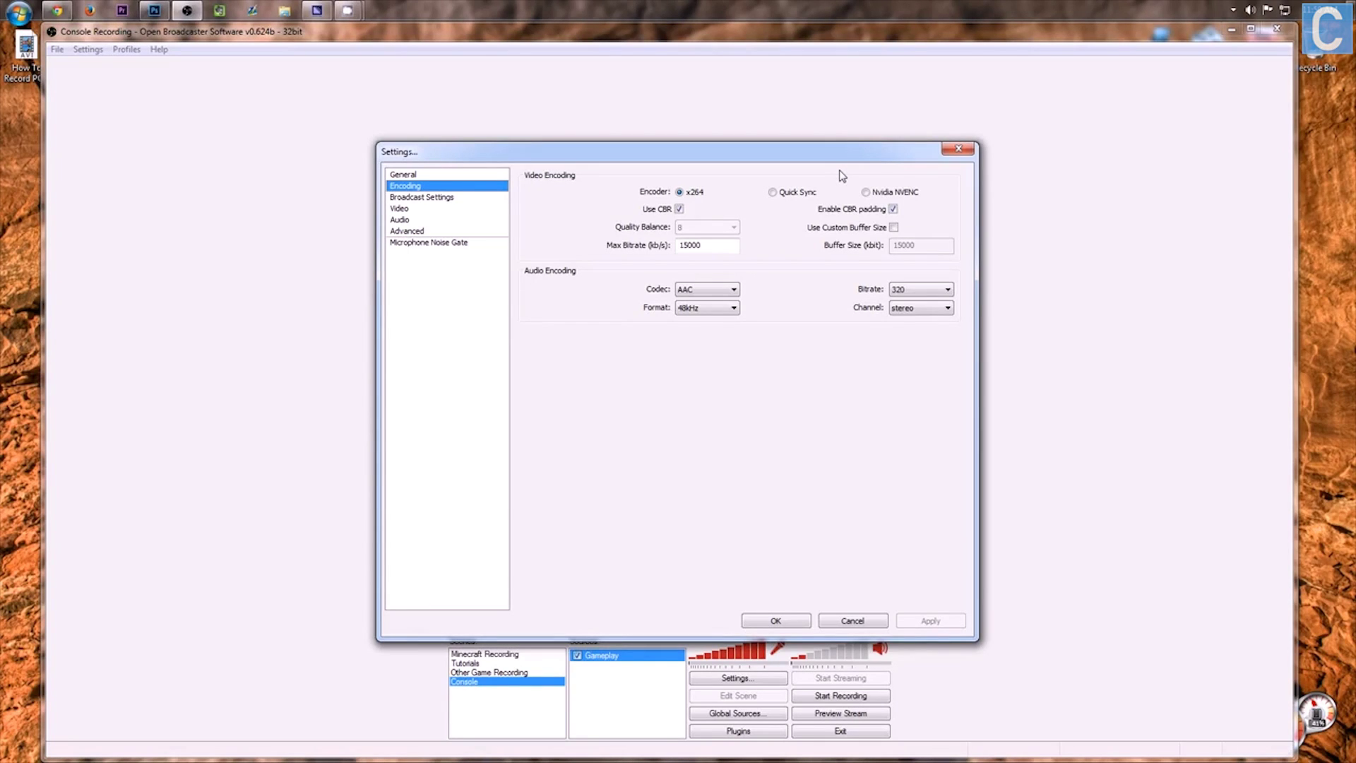
Step: Set audio encoding to 48kHz, 320 bitrate, stereo, and apply the changes
{"action": "left_click", "coordinate": [446, 199]}
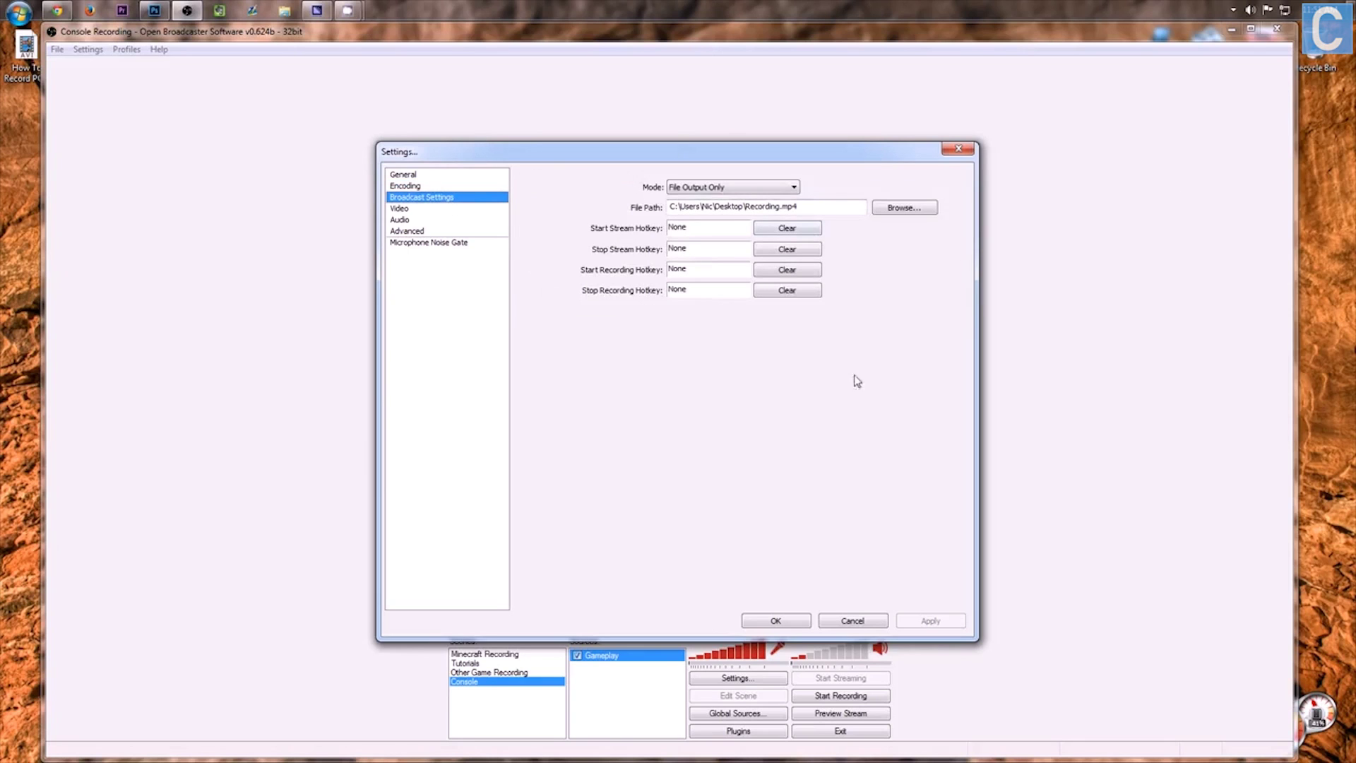
{"action": "left_click", "coordinate": [407, 186]}
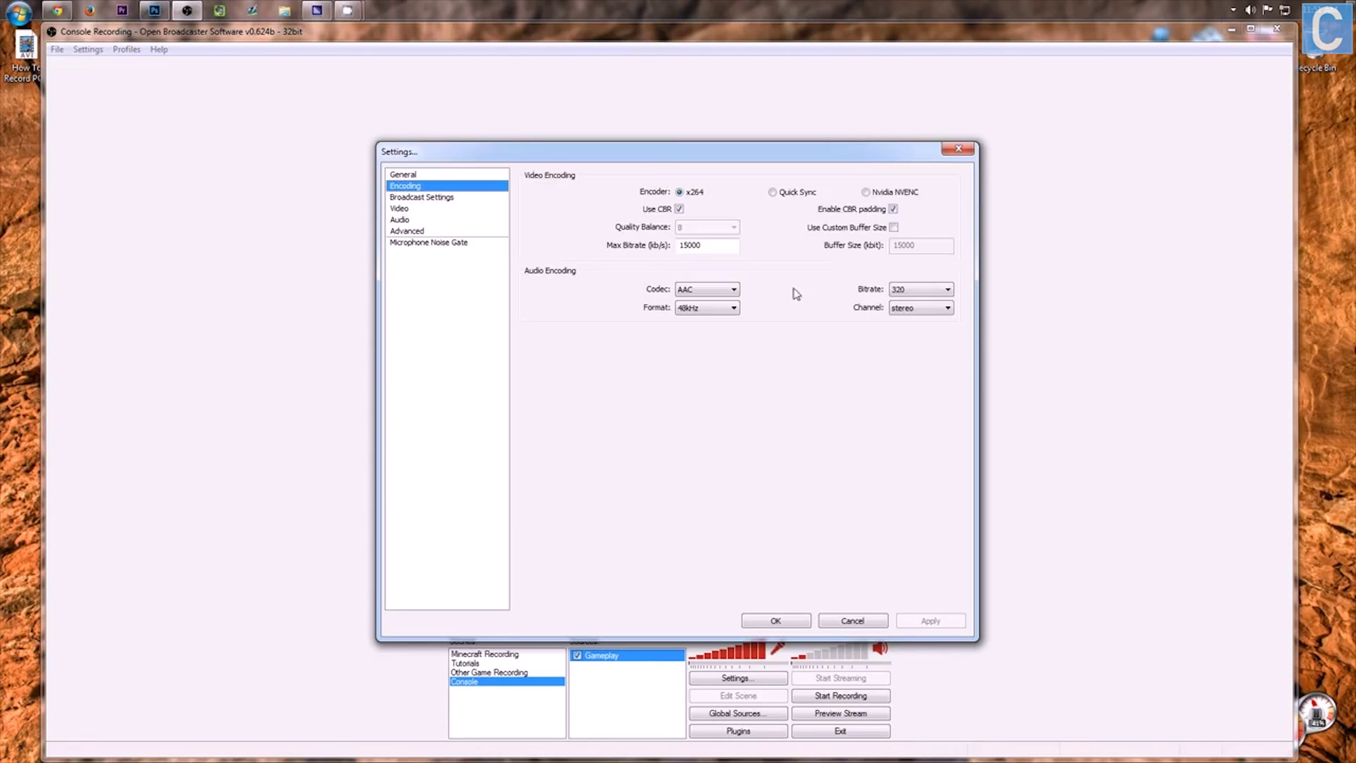
{"action": "double_click", "coordinate": [689, 245]}
{"action": "left_click", "coordinate": [724, 308]}
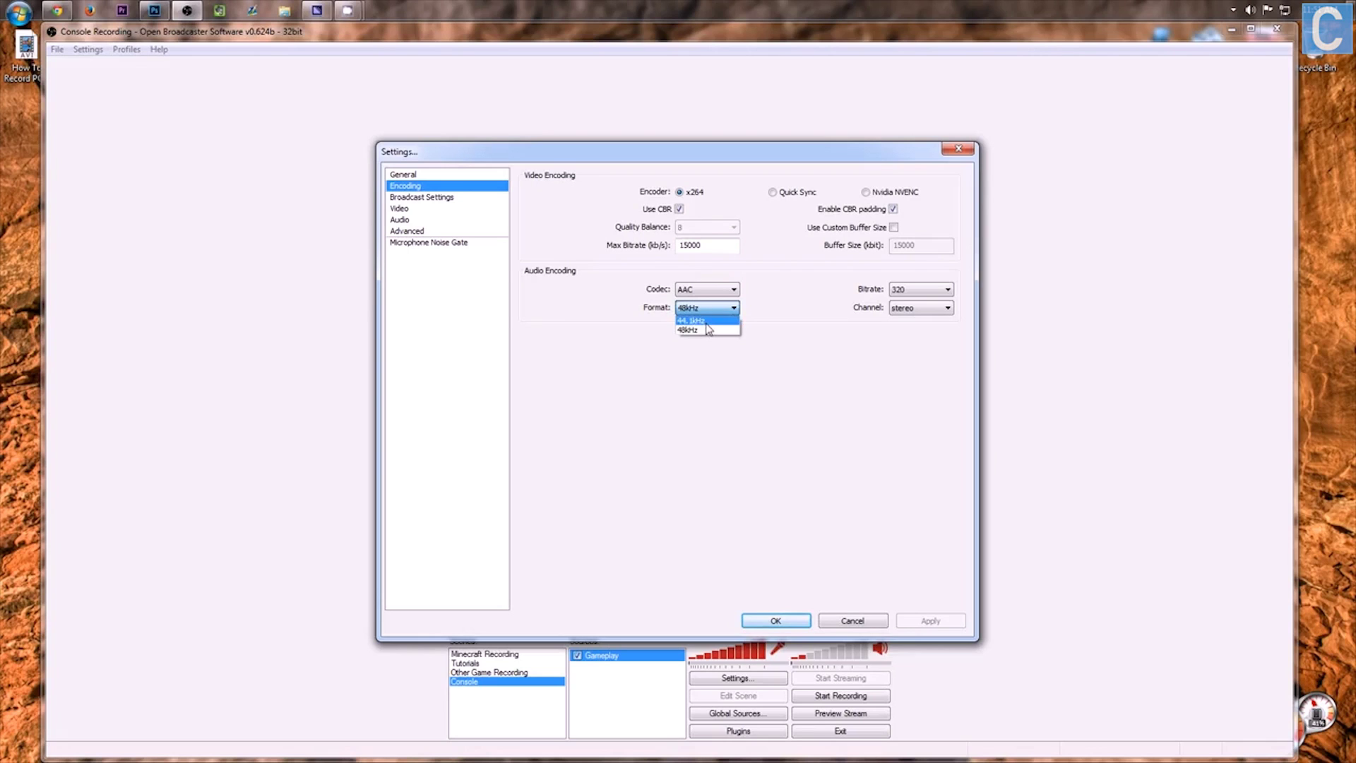
{"action": "left_click", "coordinate": [776, 353]}
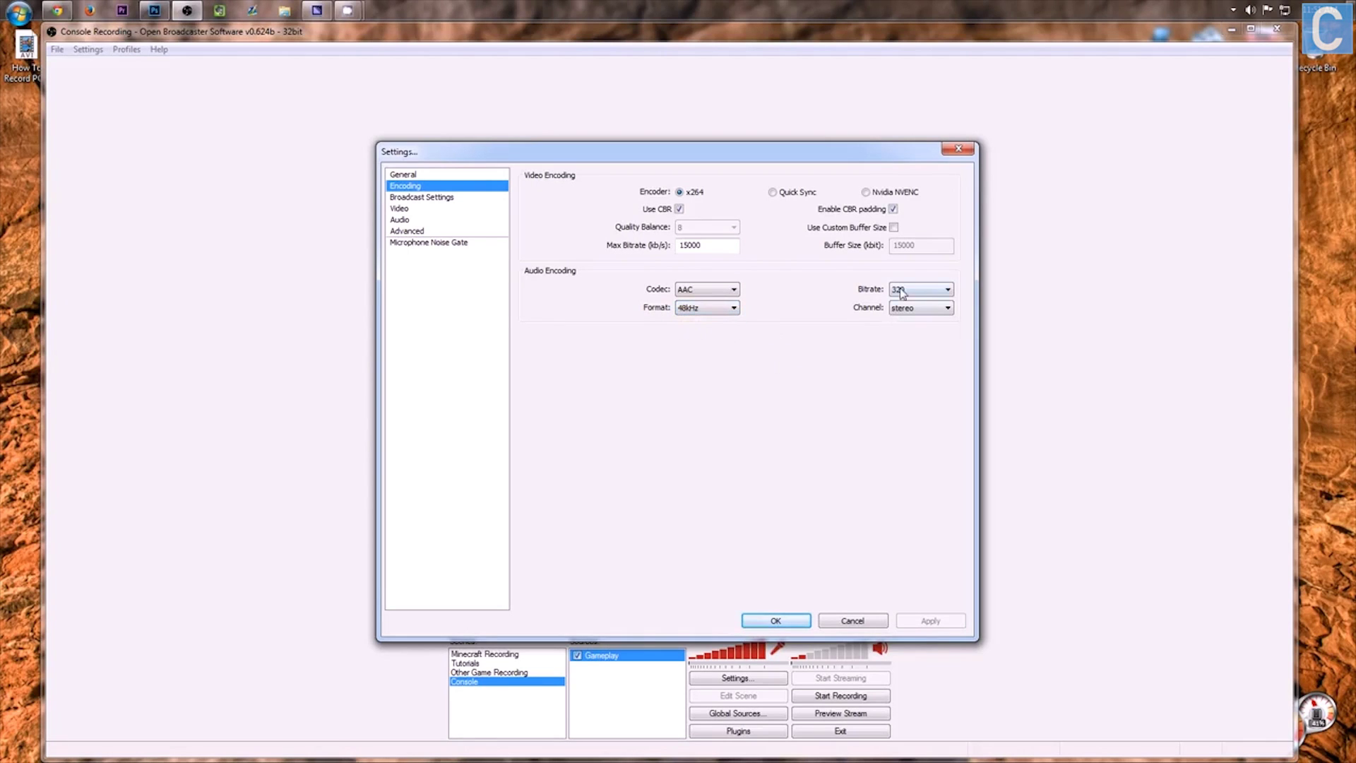
{"action": "left_click", "coordinate": [901, 290]}
{"action": "left_click", "coordinate": [898, 385]}
{"action": "left_click", "coordinate": [908, 309]}
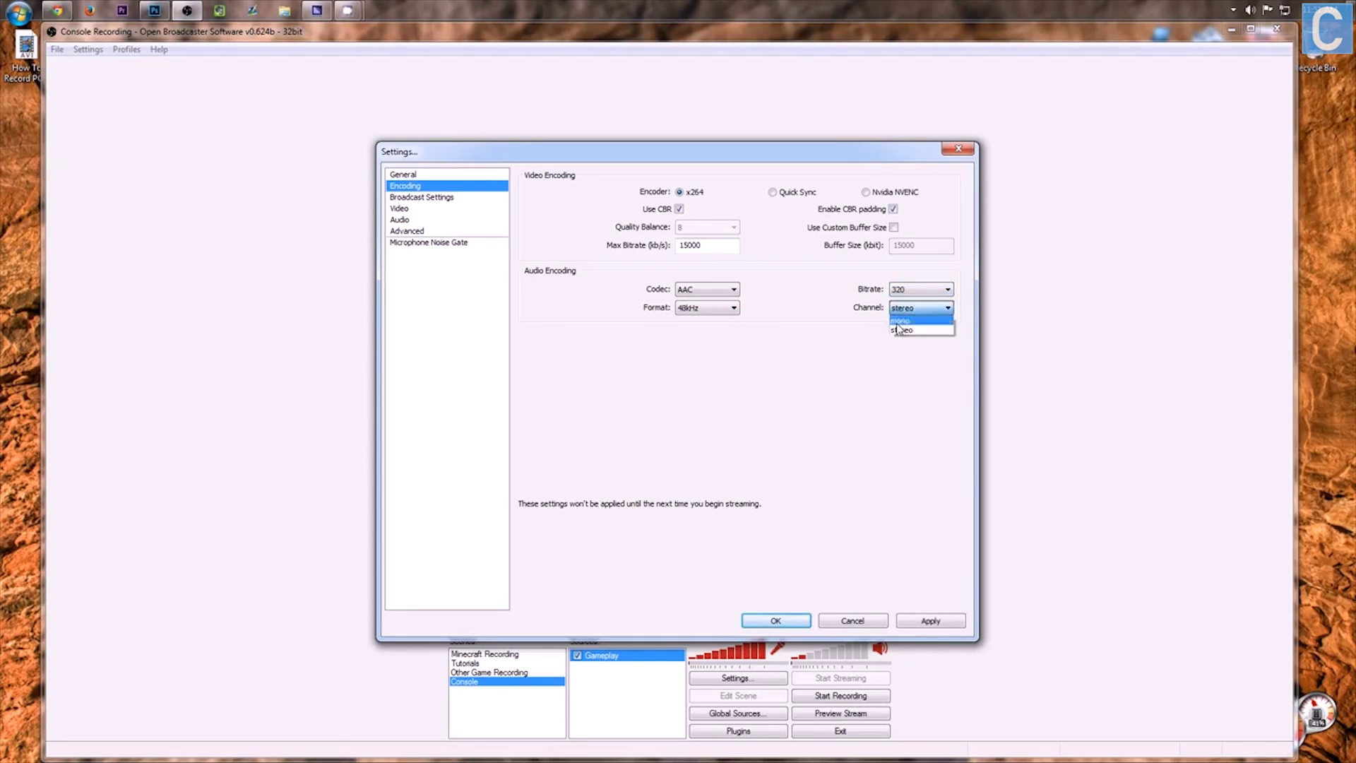
{"action": "left_click", "coordinate": [898, 334]}
{"action": "left_click", "coordinate": [945, 289]}
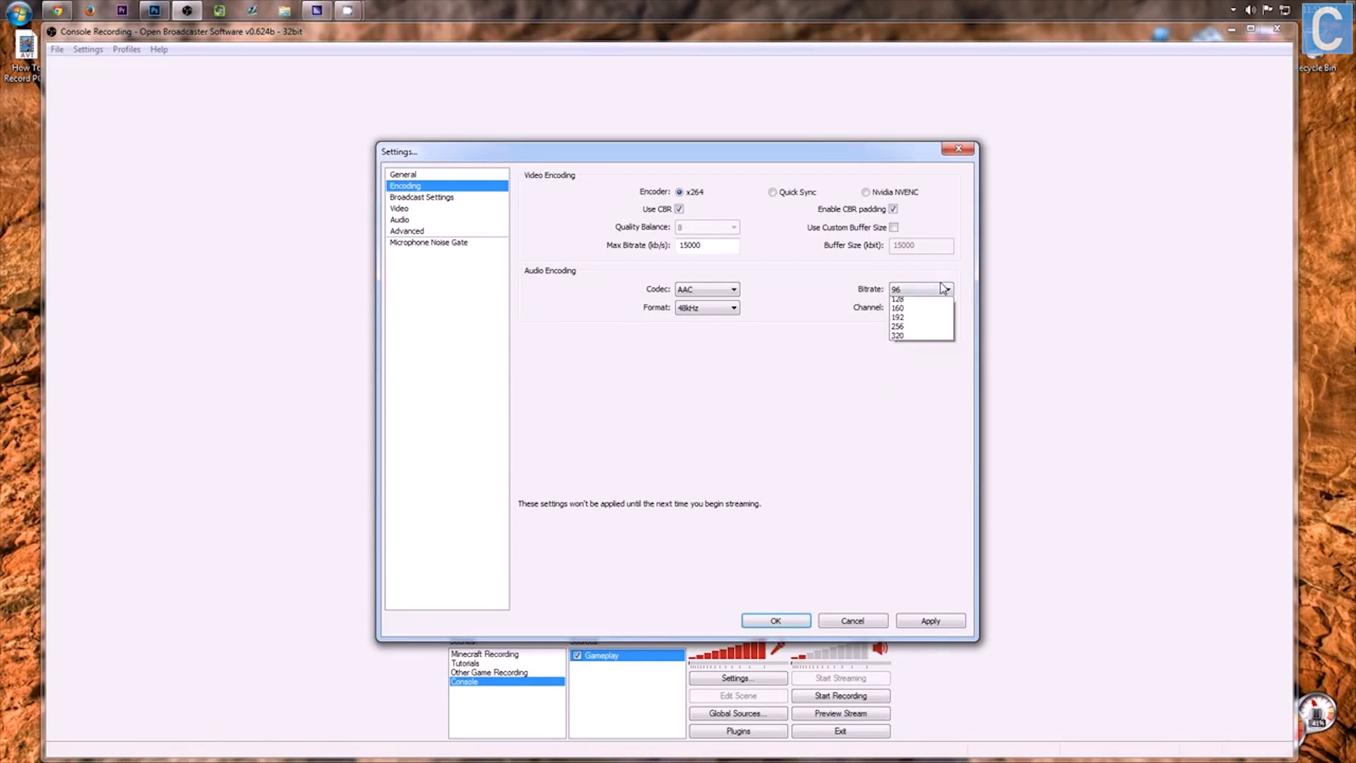
{"action": "left_click", "coordinate": [912, 387]}
{"action": "left_click", "coordinate": [930, 620]}
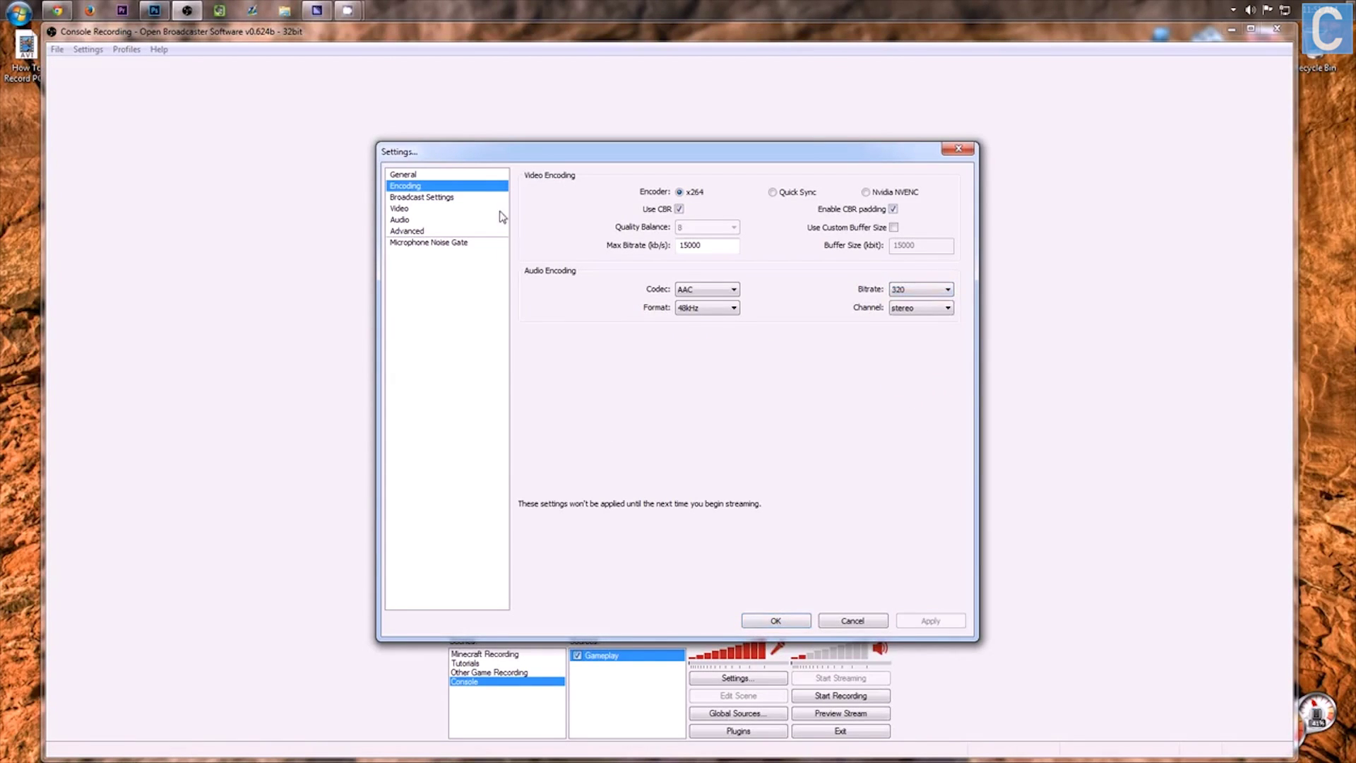
Step: In Broadcast Settings, set the recording output file to Recording on the Desktop
{"action": "left_click", "coordinate": [464, 198]}
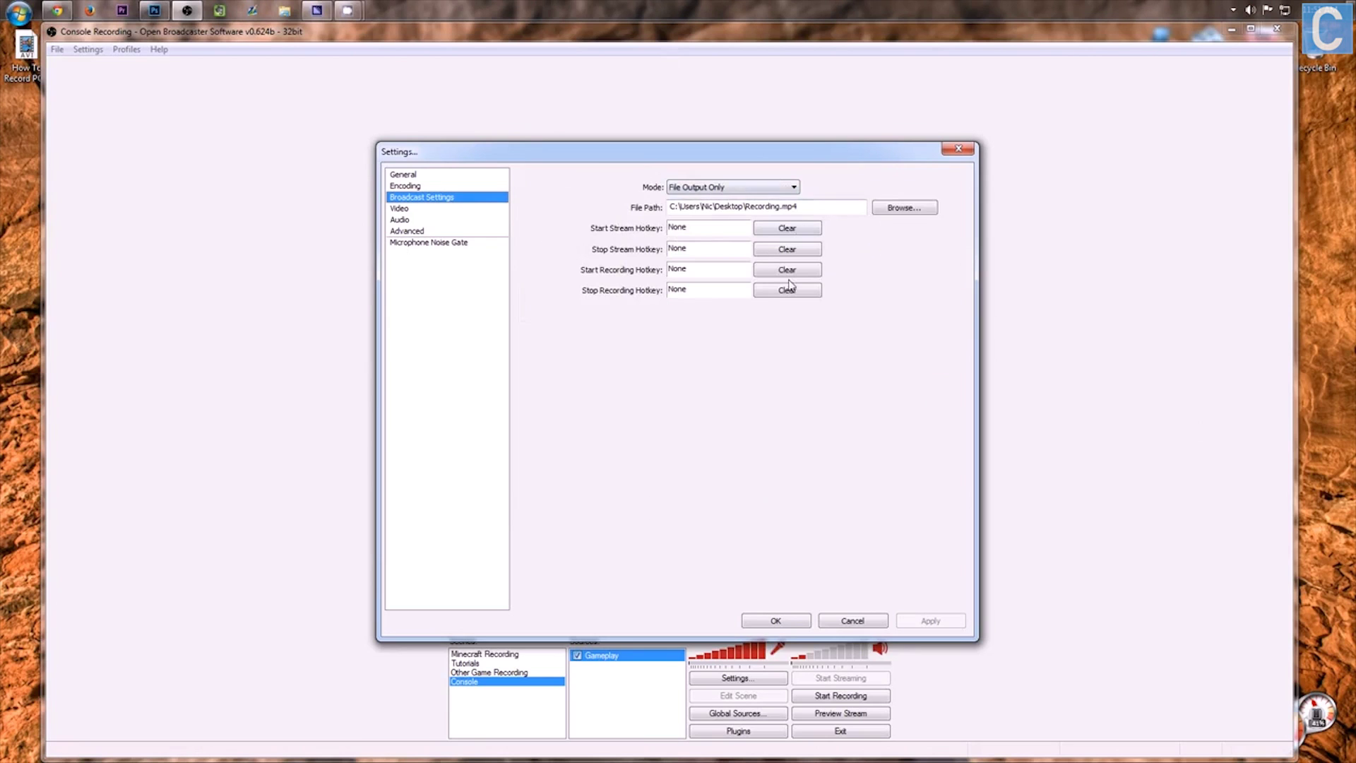
{"action": "left_click", "coordinate": [906, 209]}
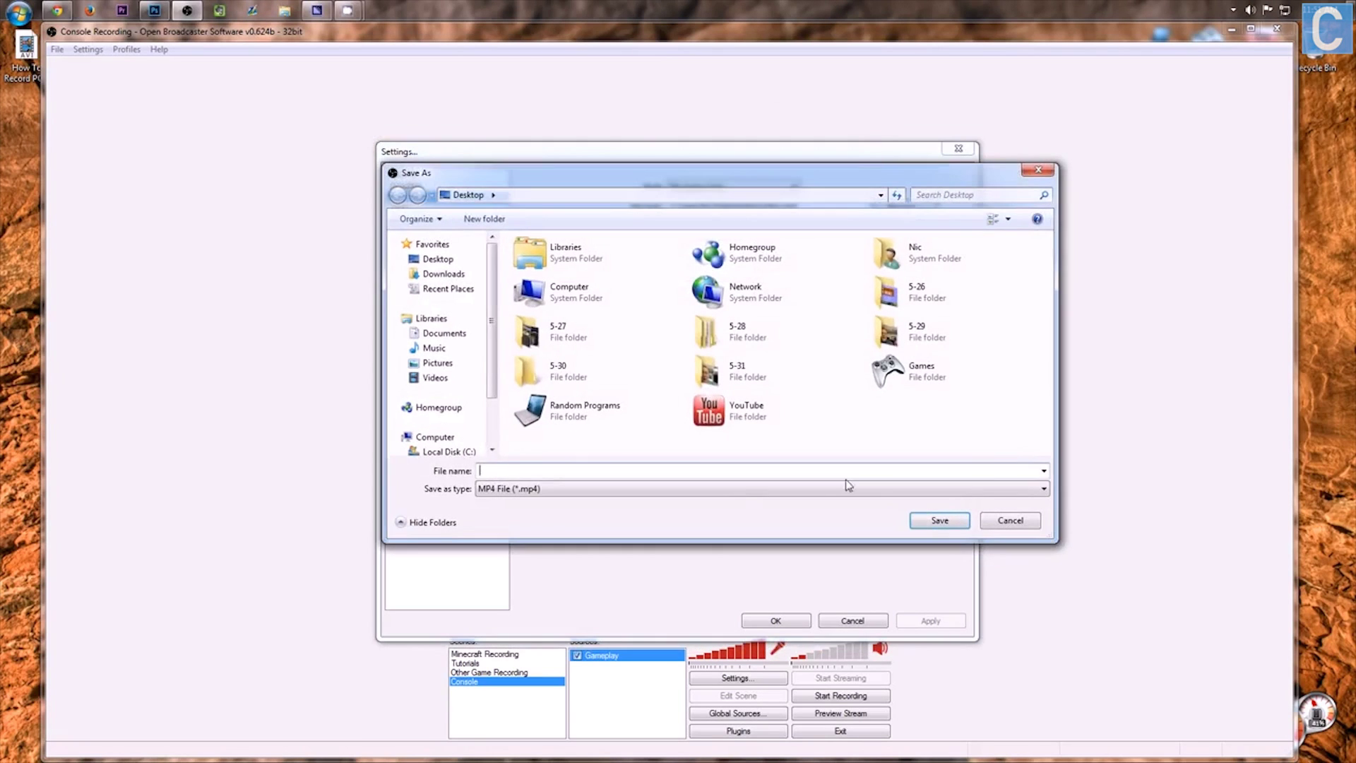
{"action": "type", "text": "Recording"}
{"action": "key", "text": "Return"}
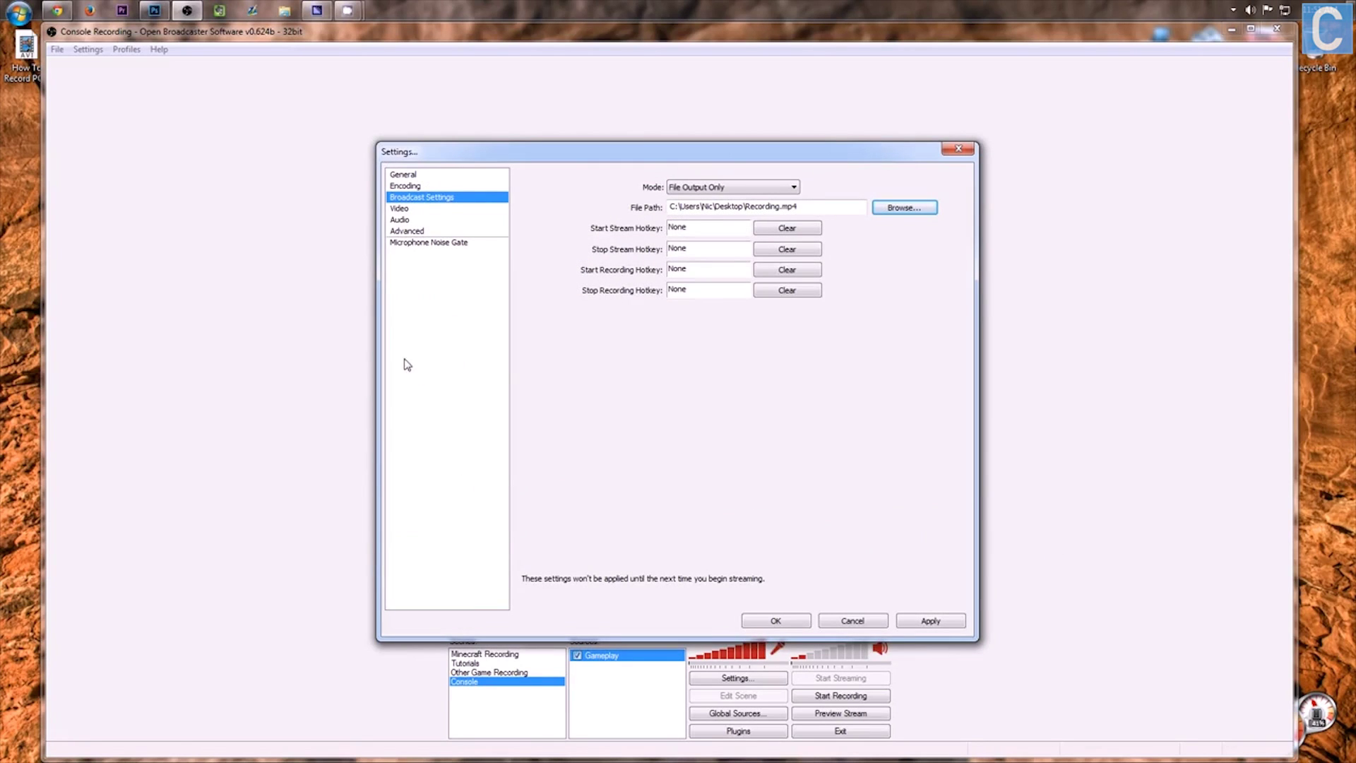
{"action": "left_click", "coordinate": [438, 206]}
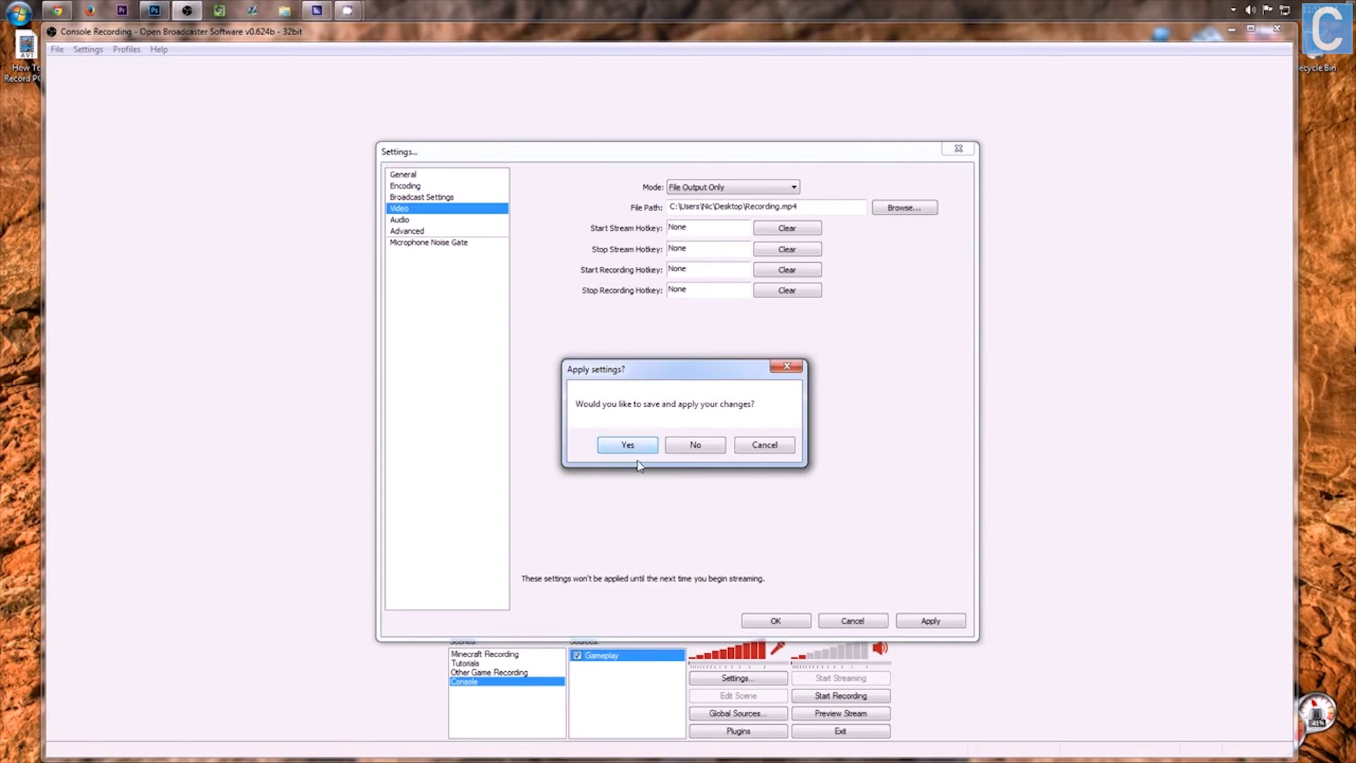
Step: Keep the NVIDIA GeForce GTX 760 adapter and save a 1280x720 base resolution
{"action": "left_click", "coordinate": [627, 445]}
{"action": "left_click", "coordinate": [799, 188]}
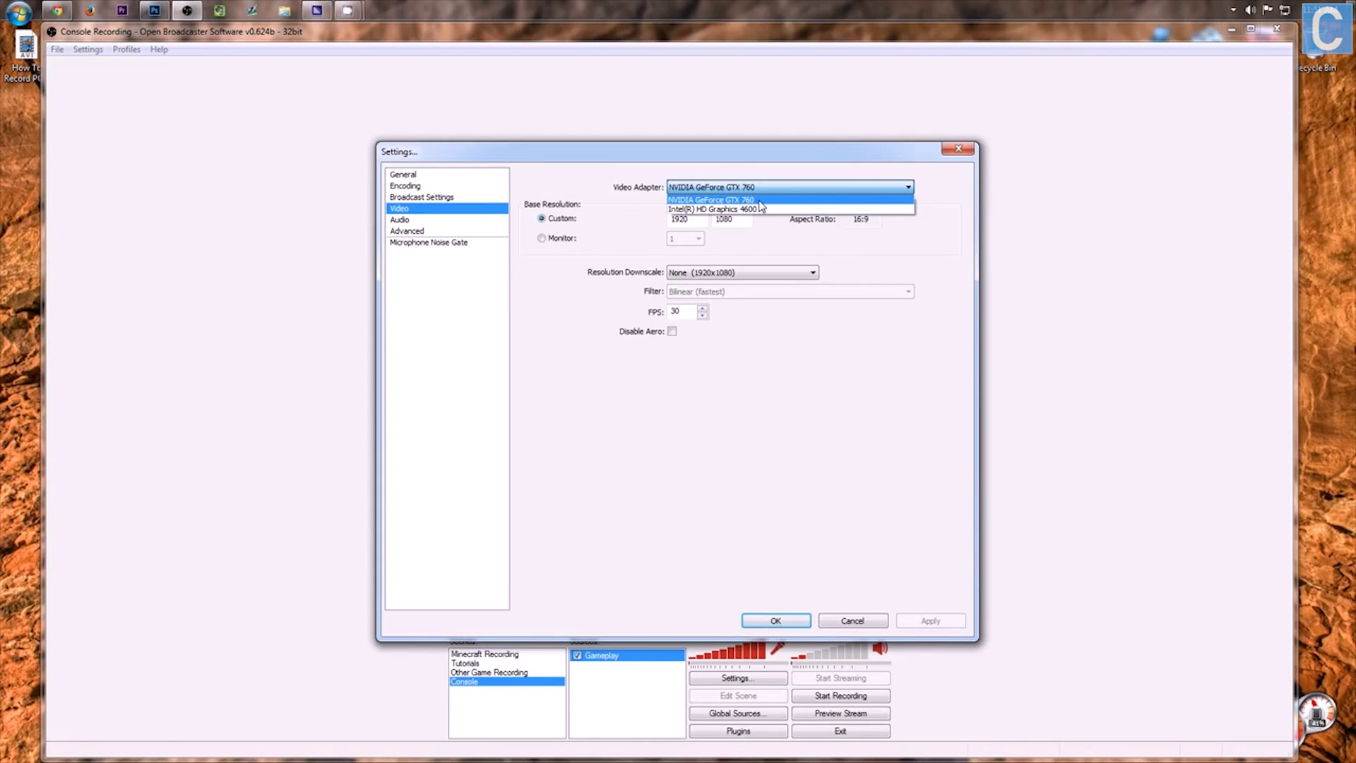
{"action": "left_click", "coordinate": [771, 201]}
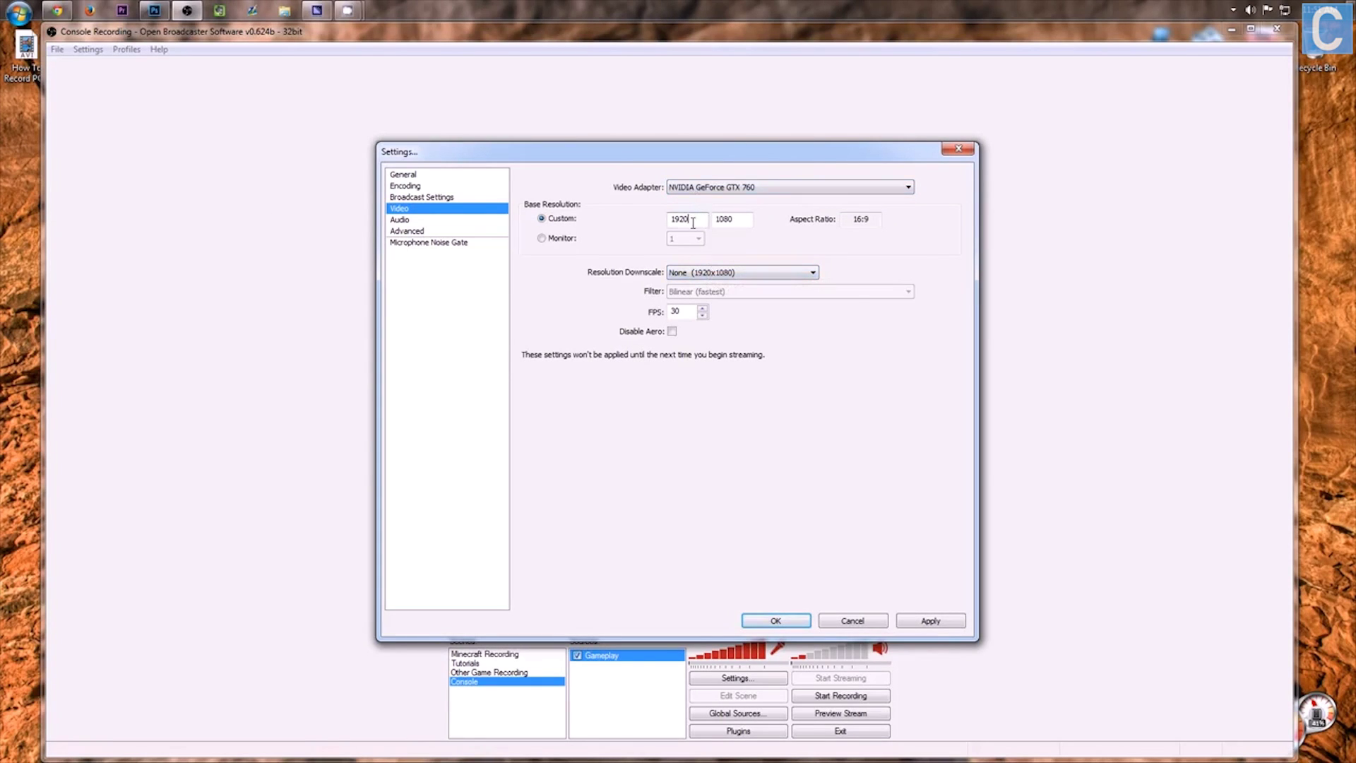
{"action": "left_click_drag", "start_coordinate": [692, 220], "coordinate": [673, 218]}
{"action": "type", "text": "1280"}
{"action": "key", "text": "Tab"}
{"action": "type", "text": "720"}
{"action": "left_click", "coordinate": [397, 231]}
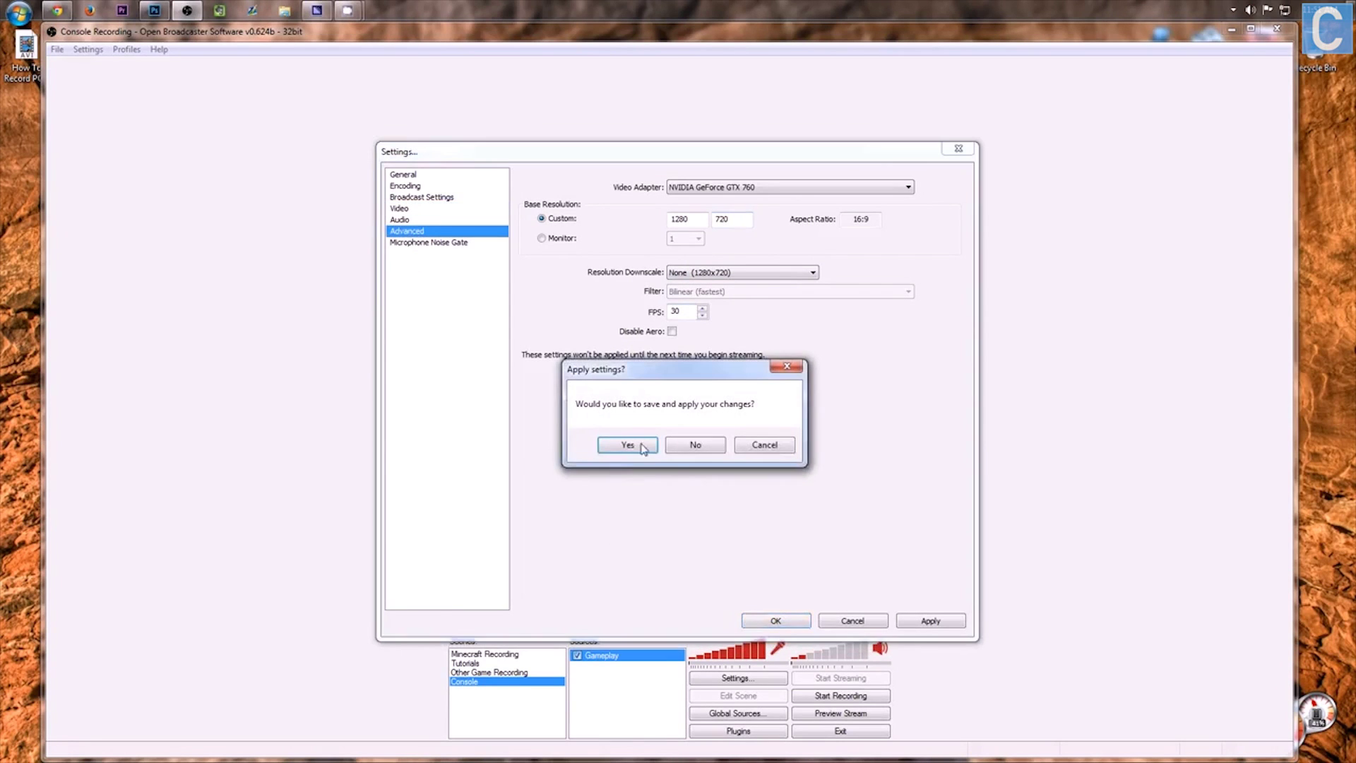
{"action": "left_click", "coordinate": [628, 445]}
{"action": "left_click", "coordinate": [401, 219]}
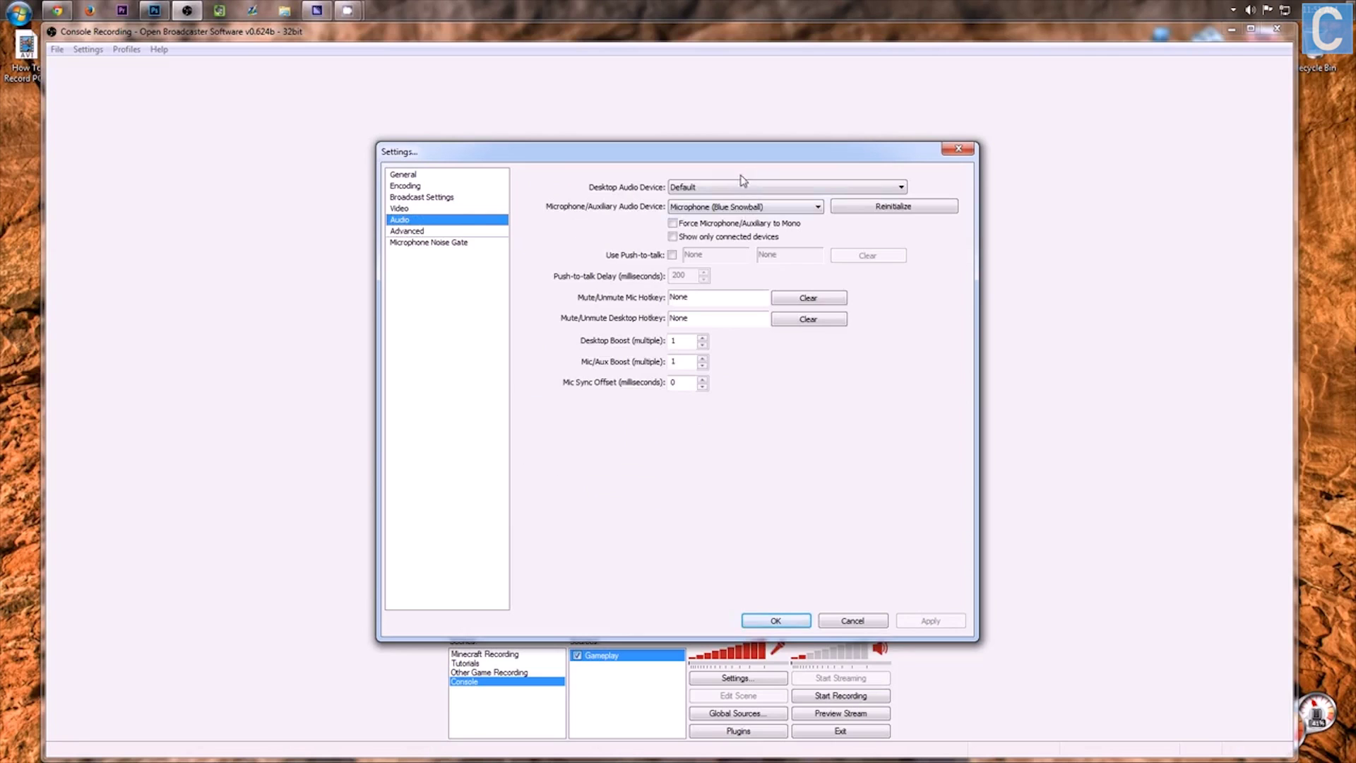
Step: Keep Default desktop audio and the Blue Snowball microphone
{"action": "left_click", "coordinate": [710, 188]}
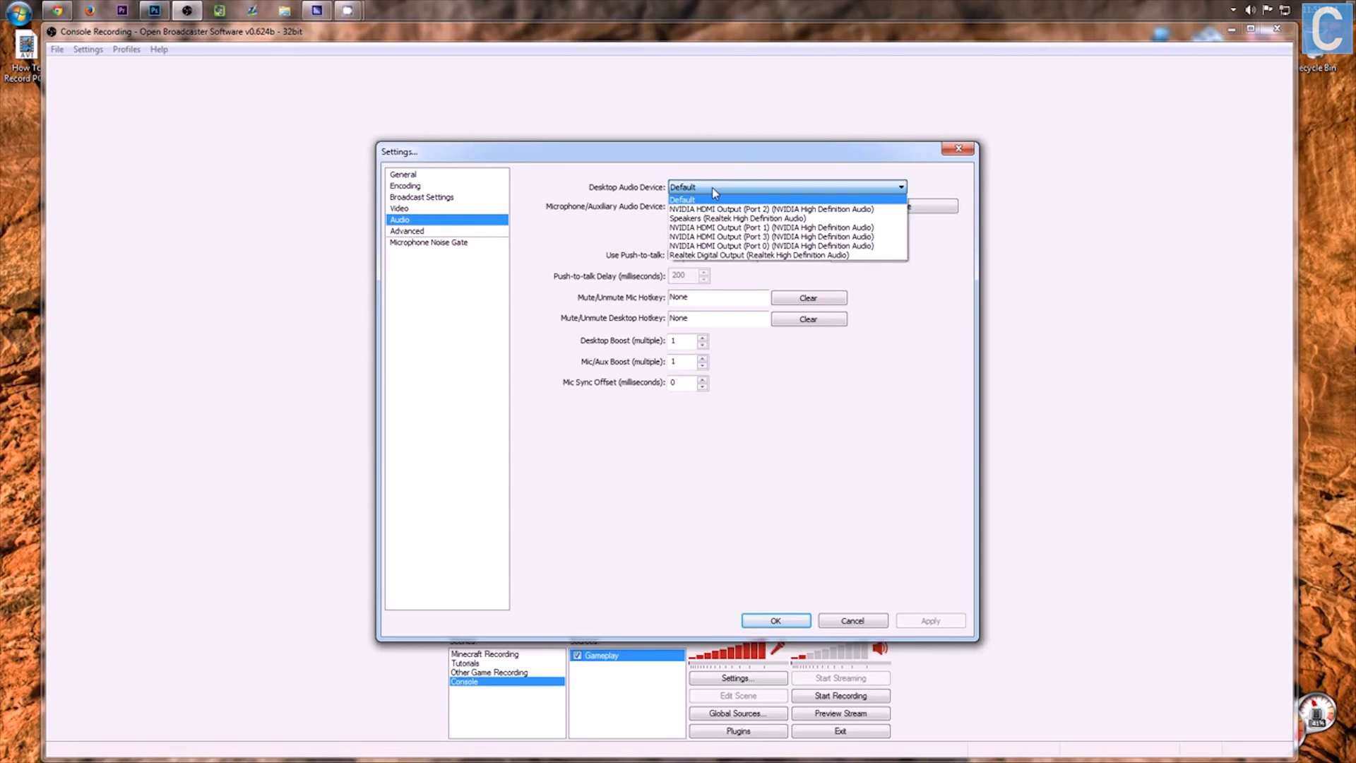
{"action": "left_click", "coordinate": [712, 188]}
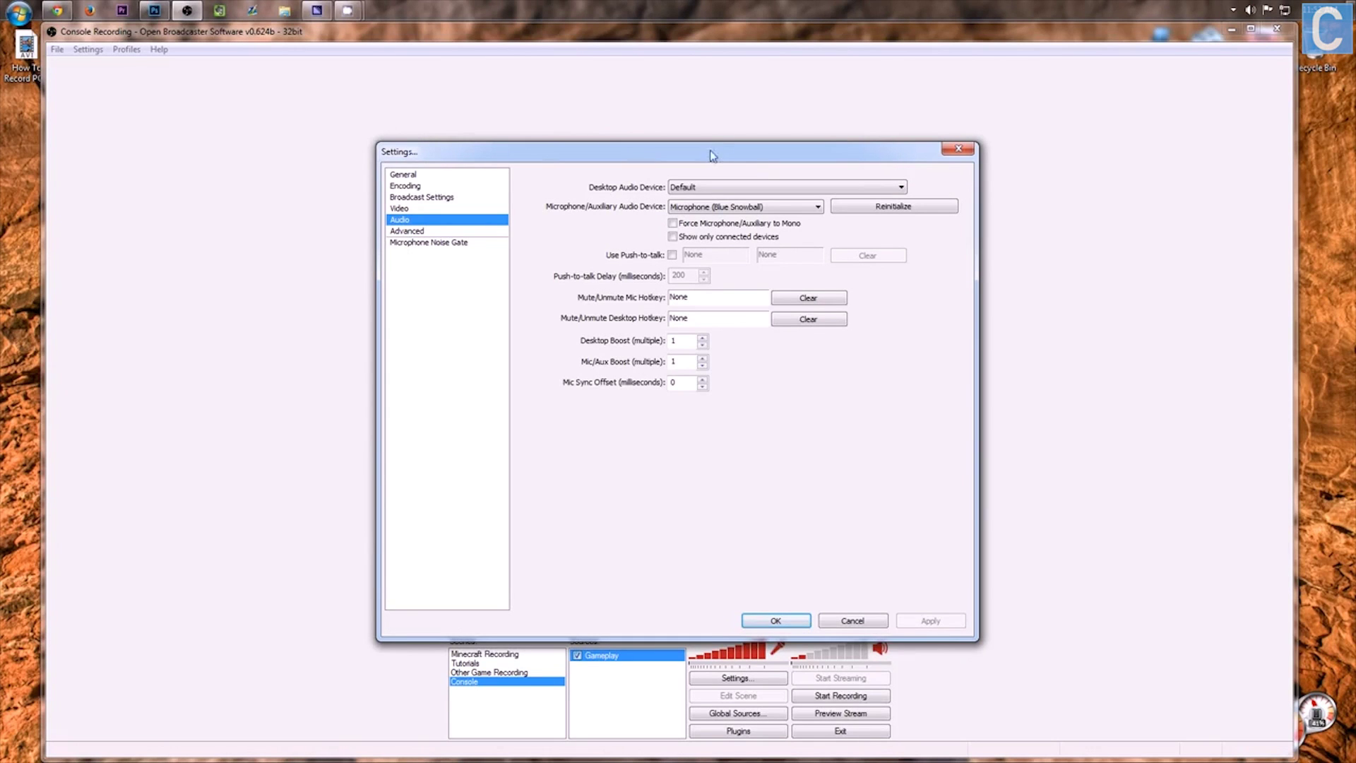
{"action": "left_click", "coordinate": [699, 209]}
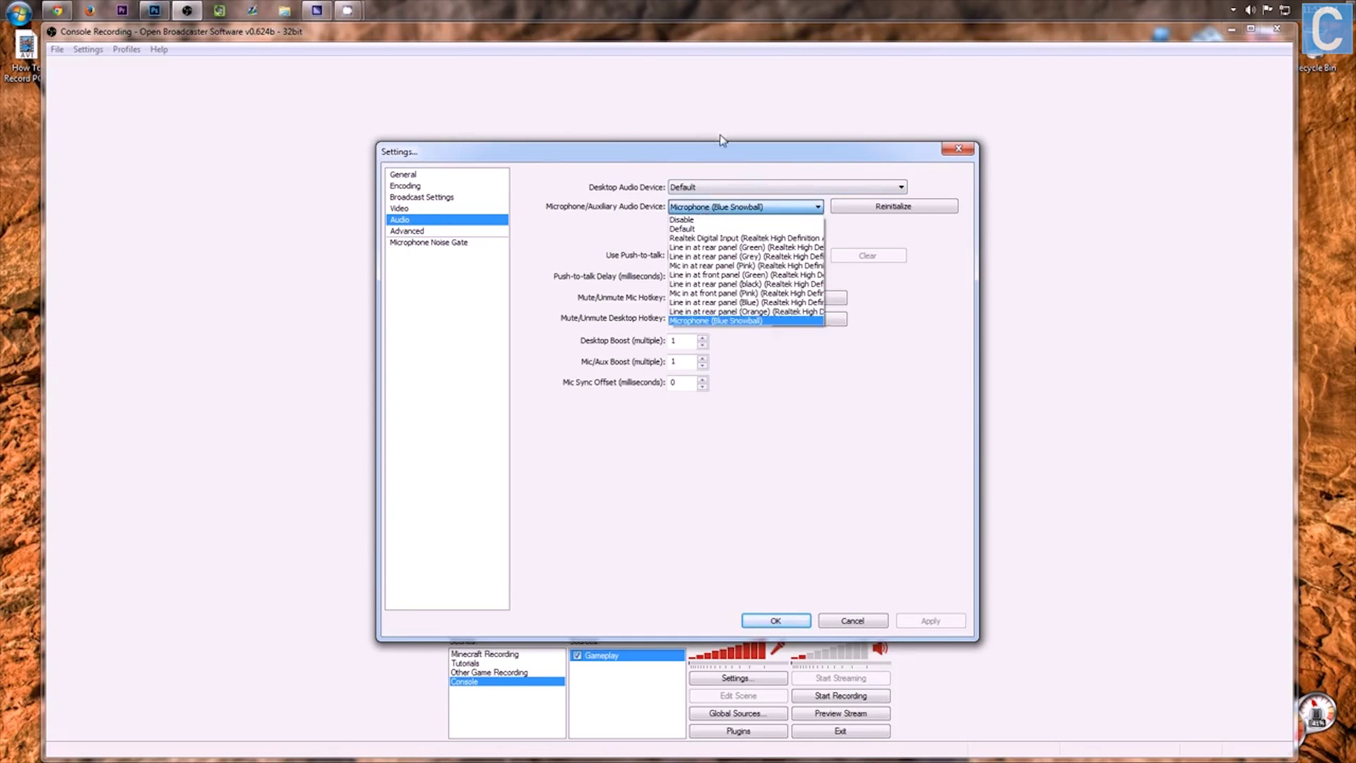
{"action": "left_click", "coordinate": [777, 321]}
{"action": "left_click", "coordinate": [788, 321]}
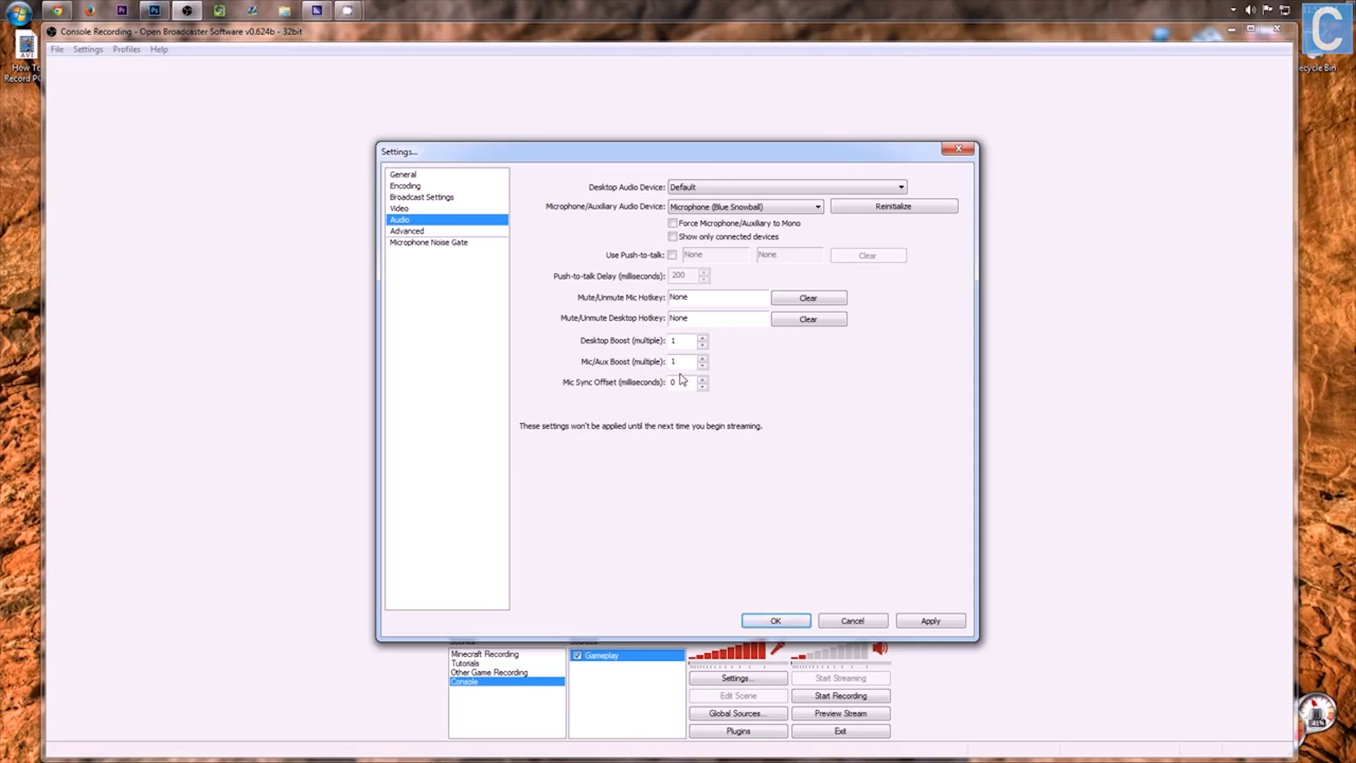
Step: Set Mic Sync Offset to 2000 ms, apply it, and close Settings with OK
{"action": "left_click_drag", "start_coordinate": [686, 382], "coordinate": [635, 385]}
{"action": "type", "text": "2000"}
{"action": "left_click_drag", "start_coordinate": [688, 382], "coordinate": [668, 385]}
{"action": "left_click", "coordinate": [933, 622]}
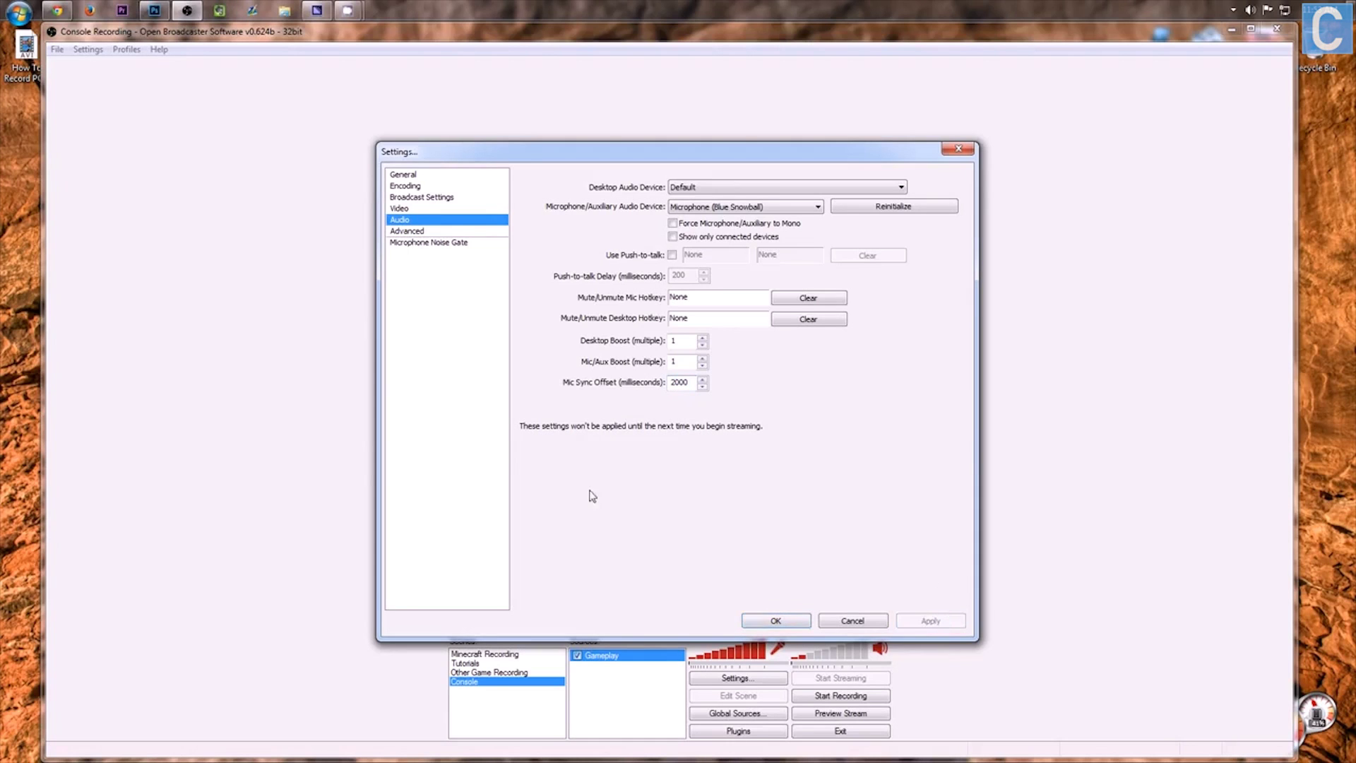
{"action": "left_click", "coordinate": [424, 233]}
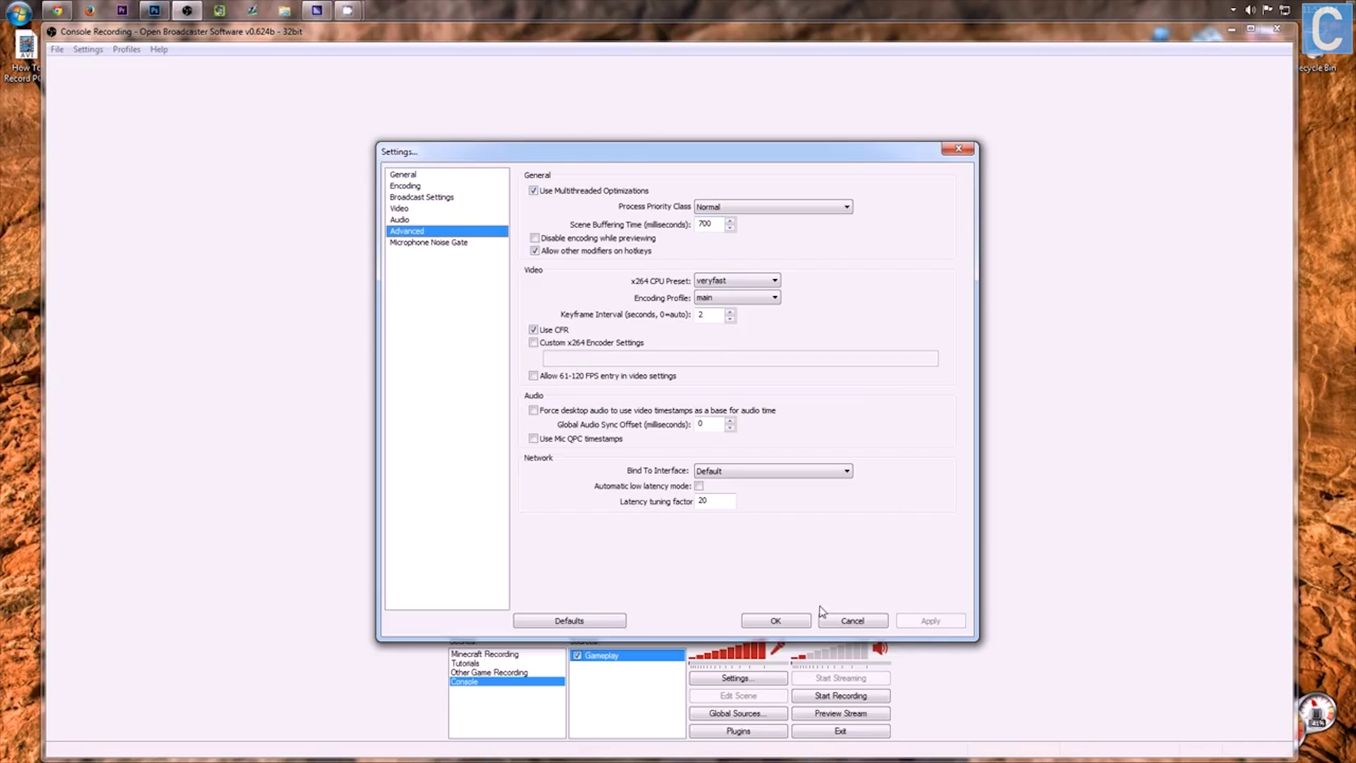
{"action": "left_click", "coordinate": [802, 621]}
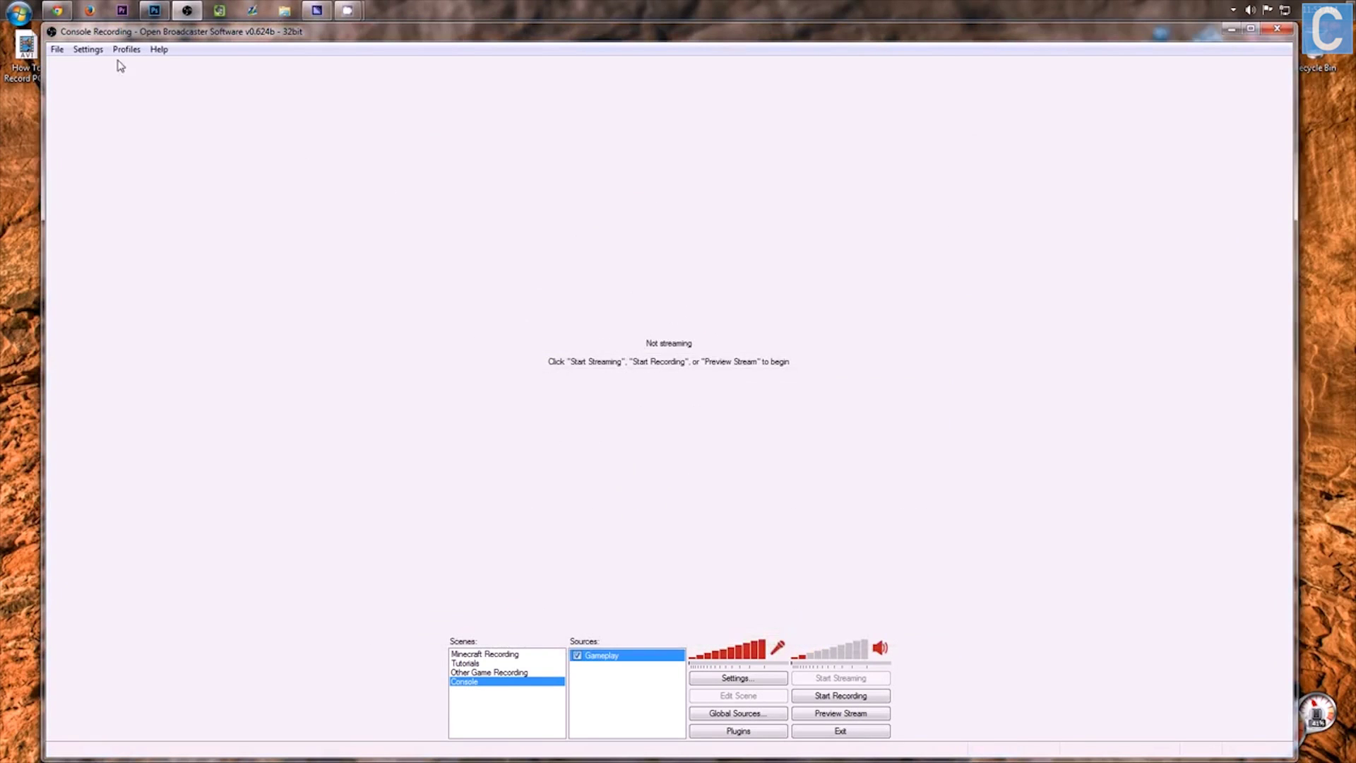
Step: Confirm Console Recording is the active profile and start recording
{"action": "left_click", "coordinate": [123, 54]}
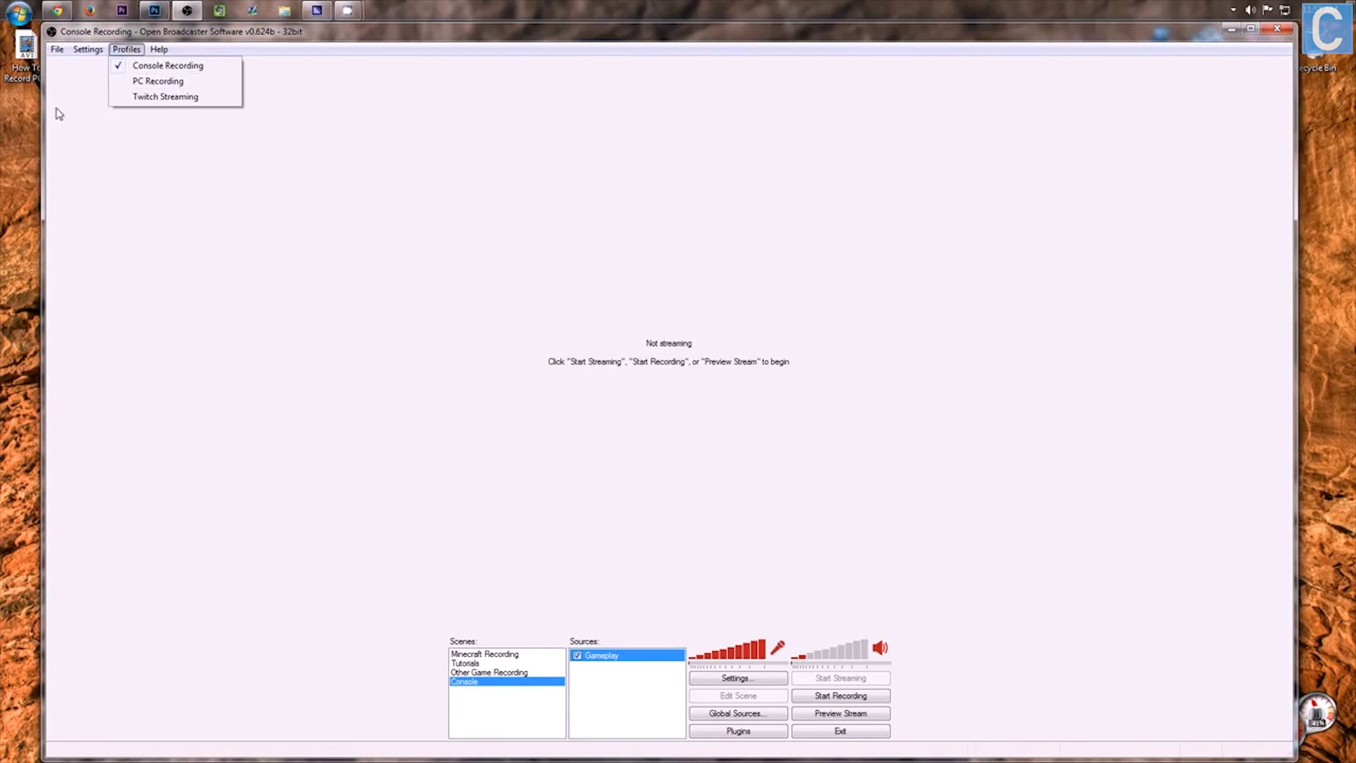
{"action": "left_click", "coordinate": [134, 67]}
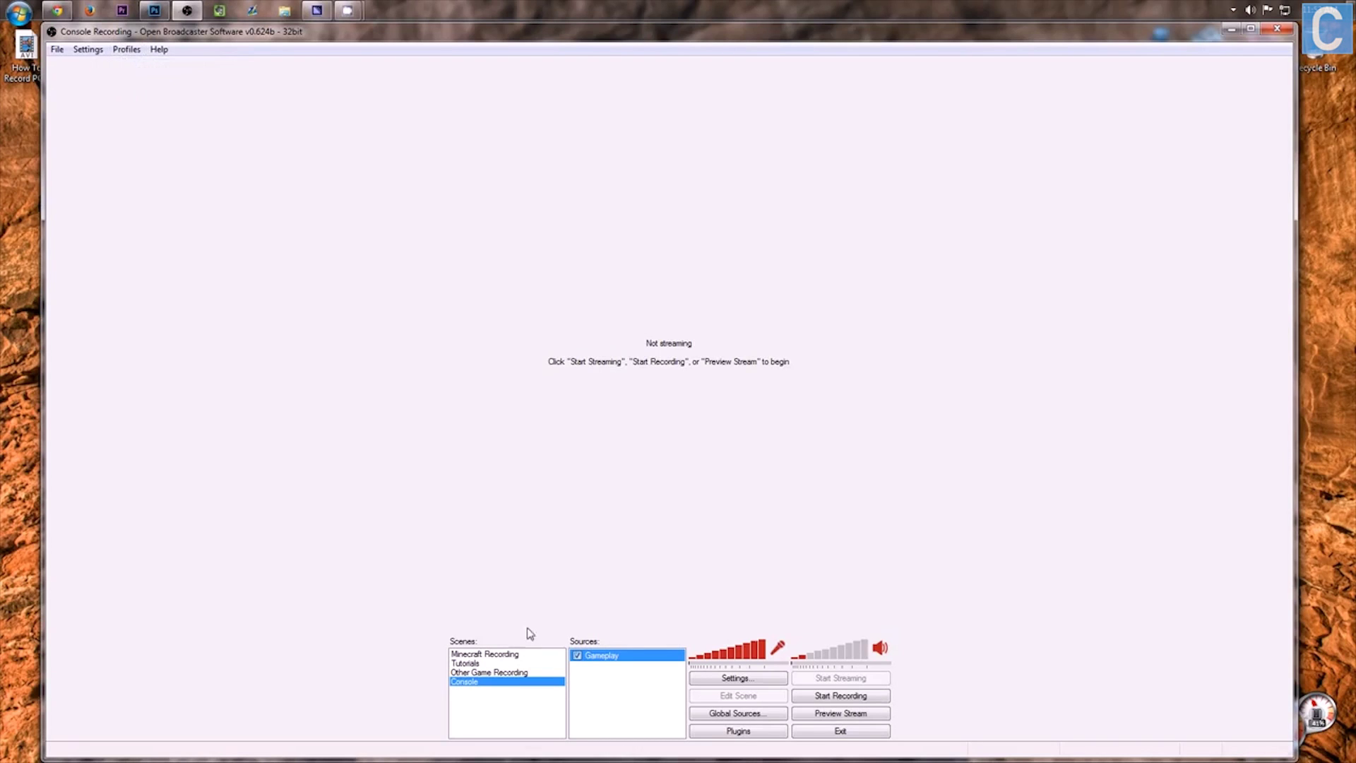
{"action": "left_click", "coordinate": [811, 696]}
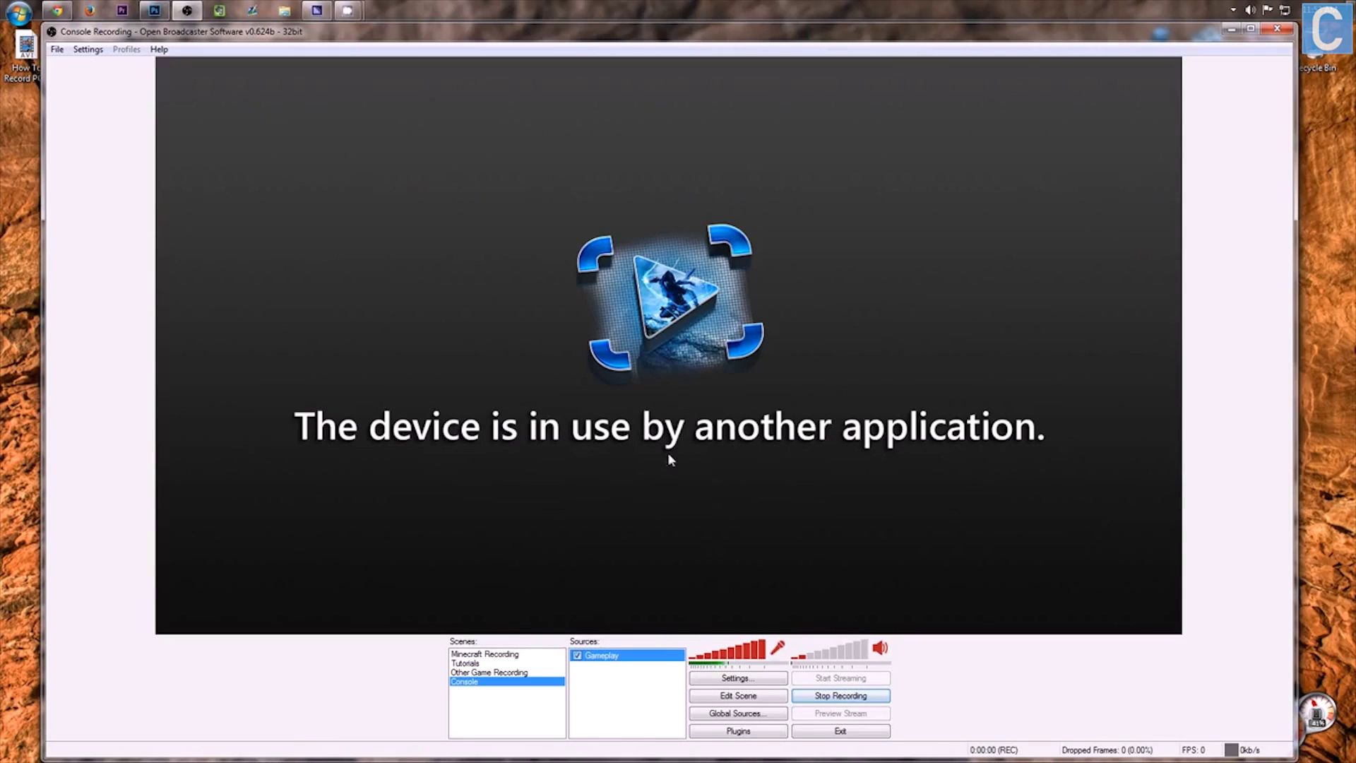